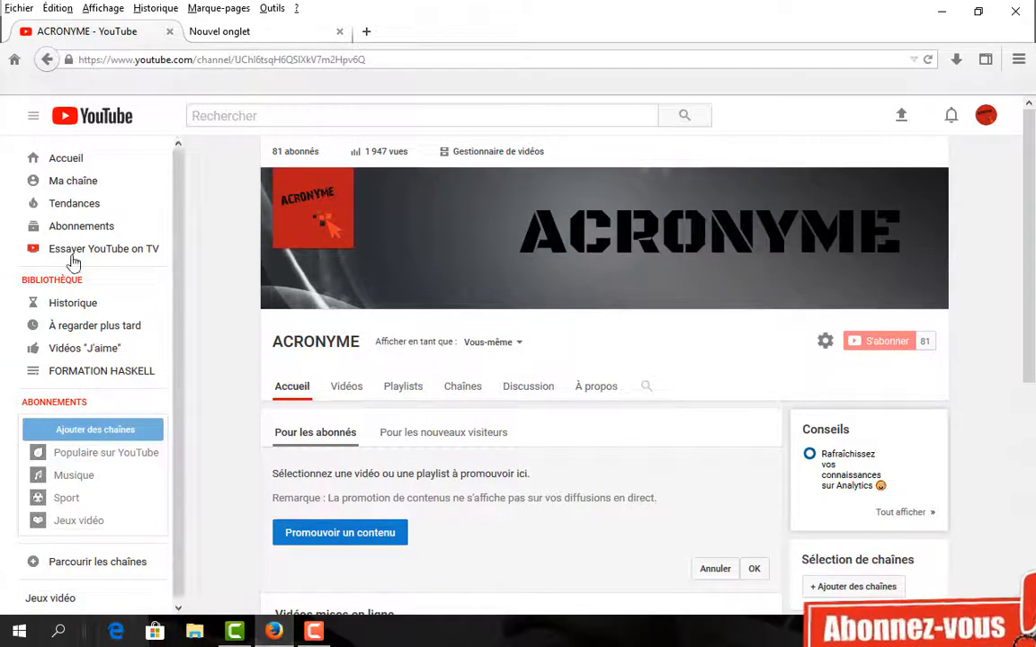
# - Switch from the ACRONYME YouTube channel to the blank 'Nouvel onglet' tab
pyautogui.click(223, 31)
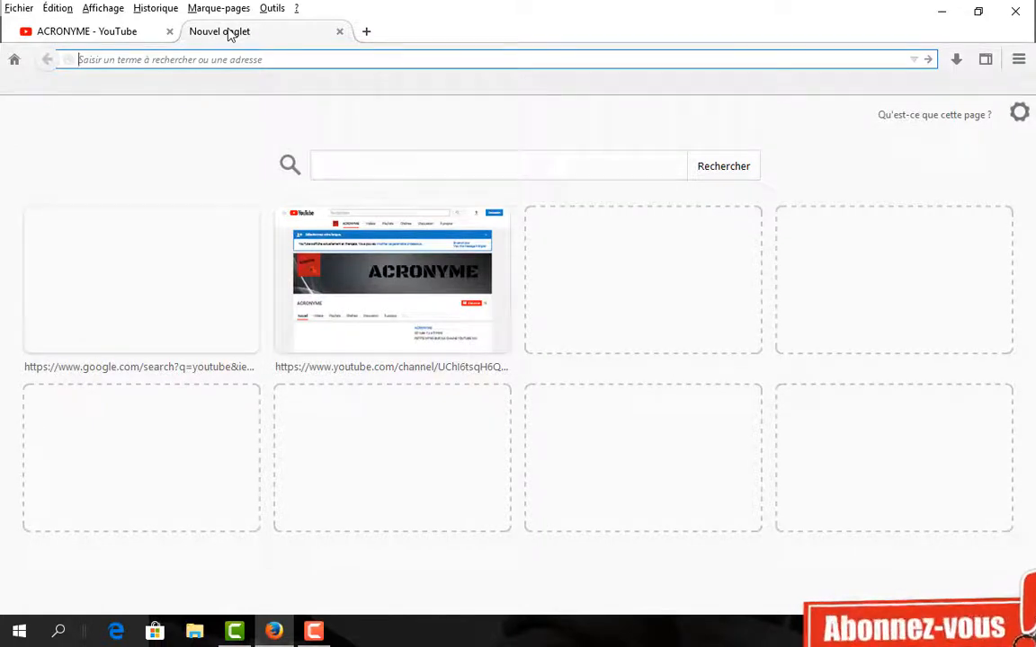
# - Search the web for freelogodesign.org and open the French fr.freelogodesign.org result
pyautogui.click(346, 163)
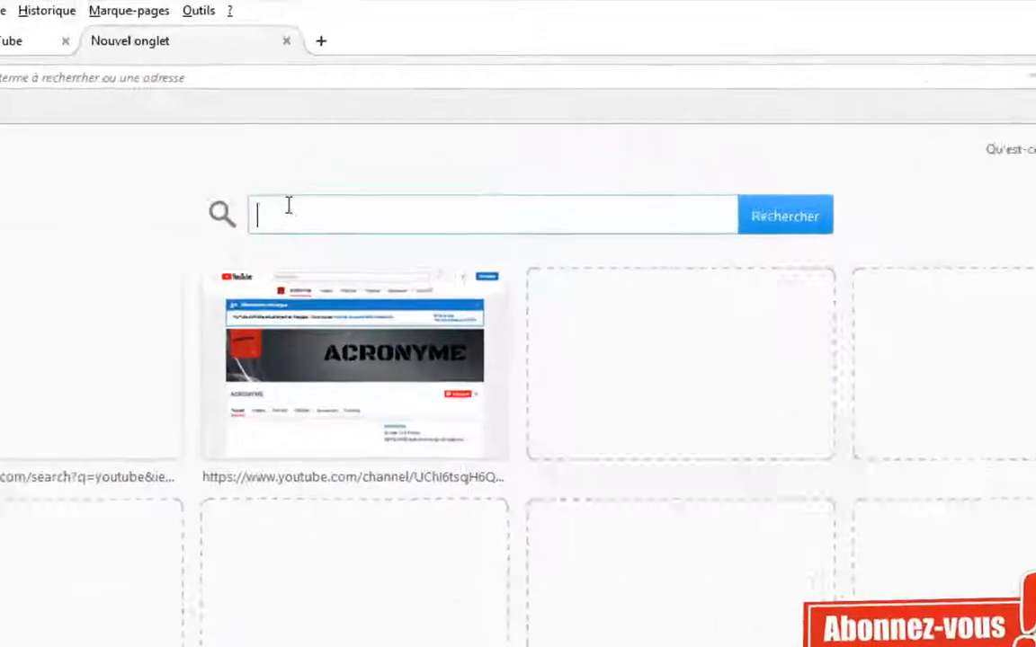
pyautogui.write('free')
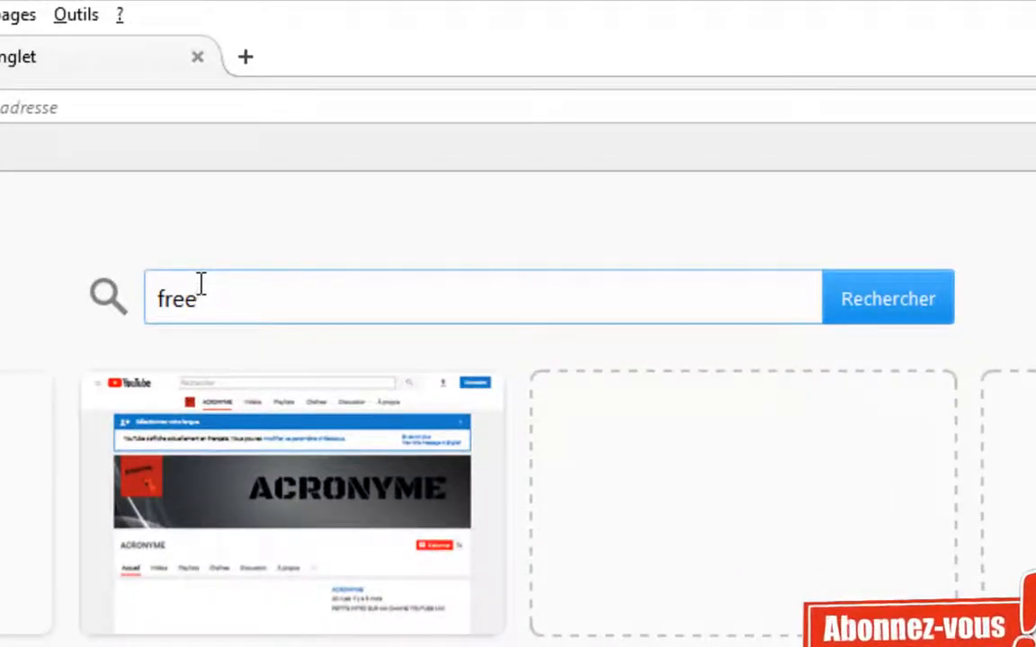
pyautogui.write('logo')
pyautogui.write('de')
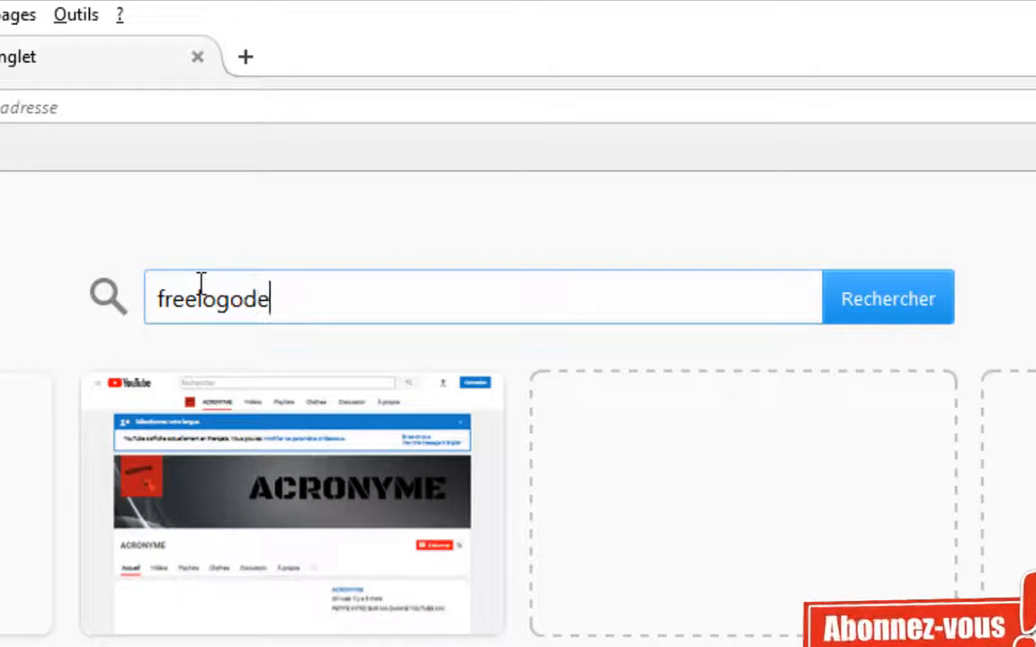
pyautogui.write('sign')
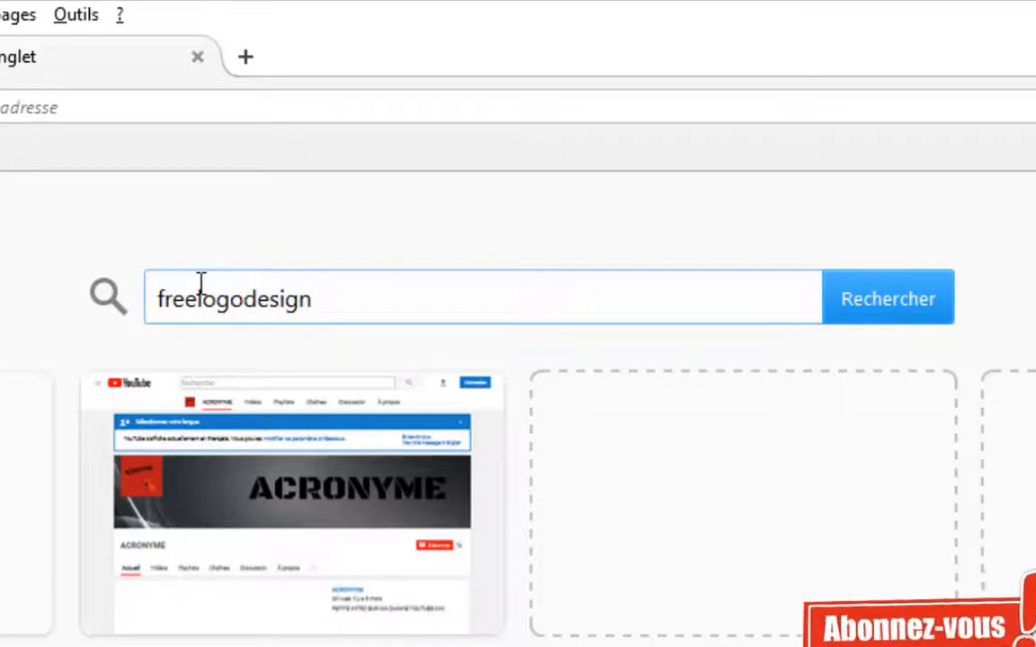
pyautogui.write('.org')
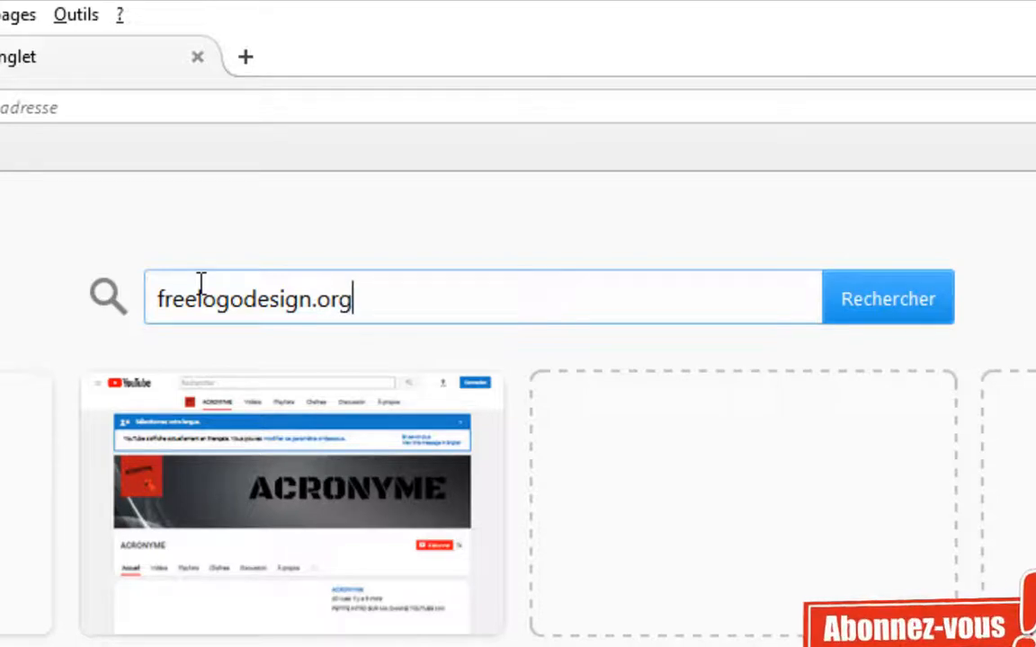
pyautogui.press('Return')
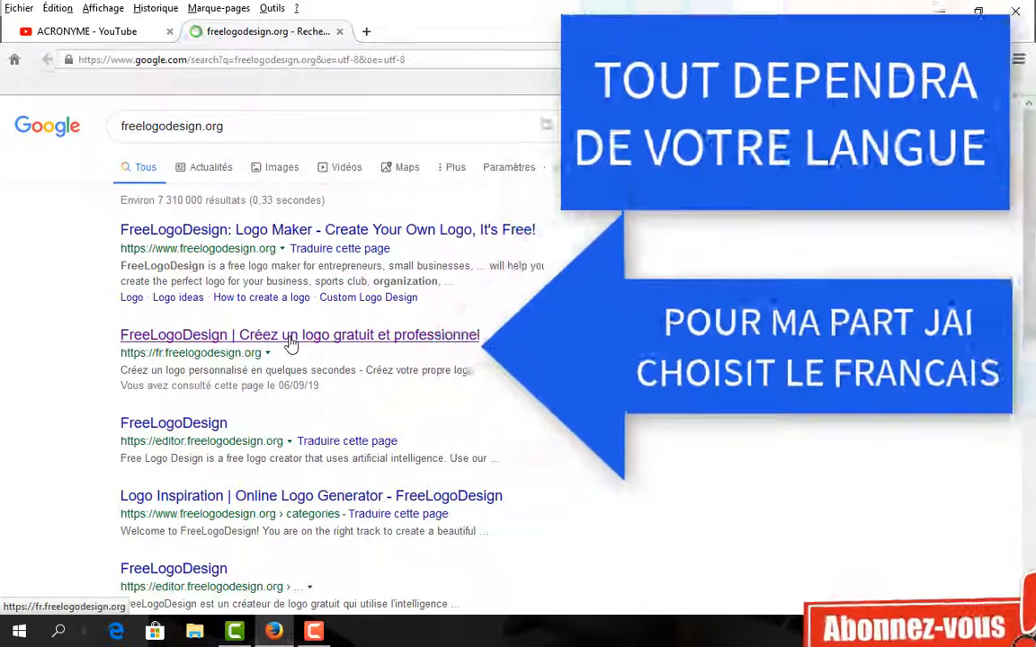
pyautogui.click(253, 340)
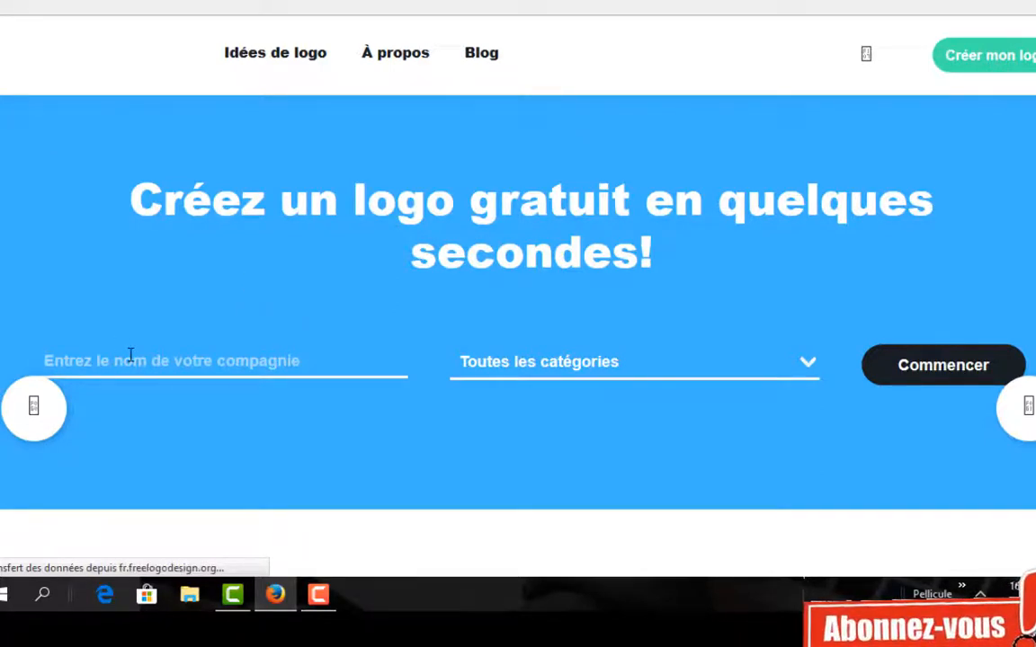
# - Enter ACRONYME as the company name and open the 'Toutes les catégories' dropdown
pyautogui.write('ACRON')
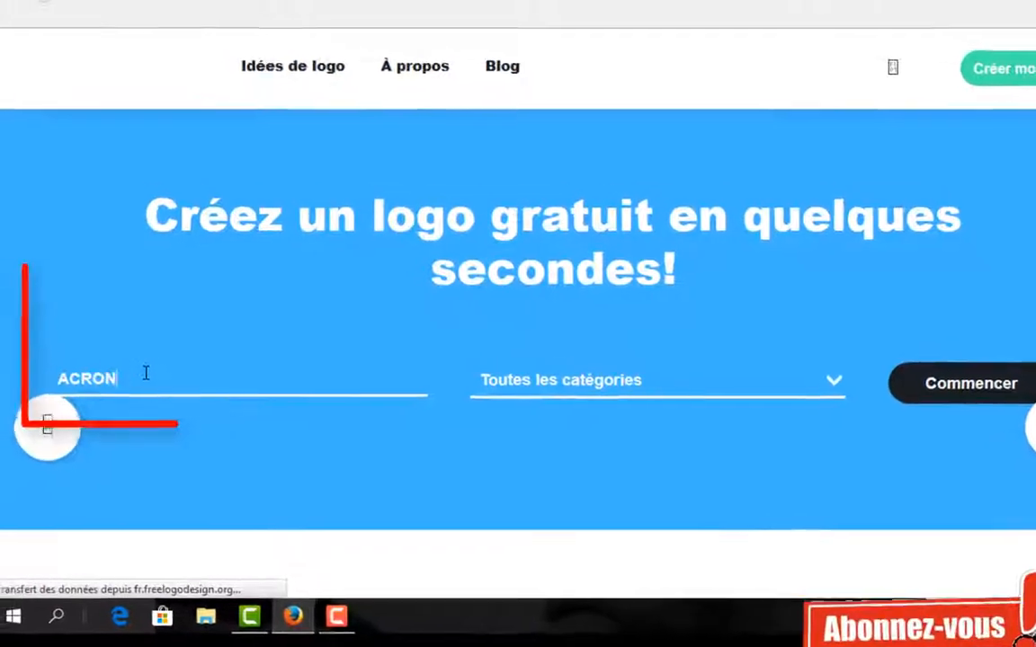
pyautogui.write('YME')
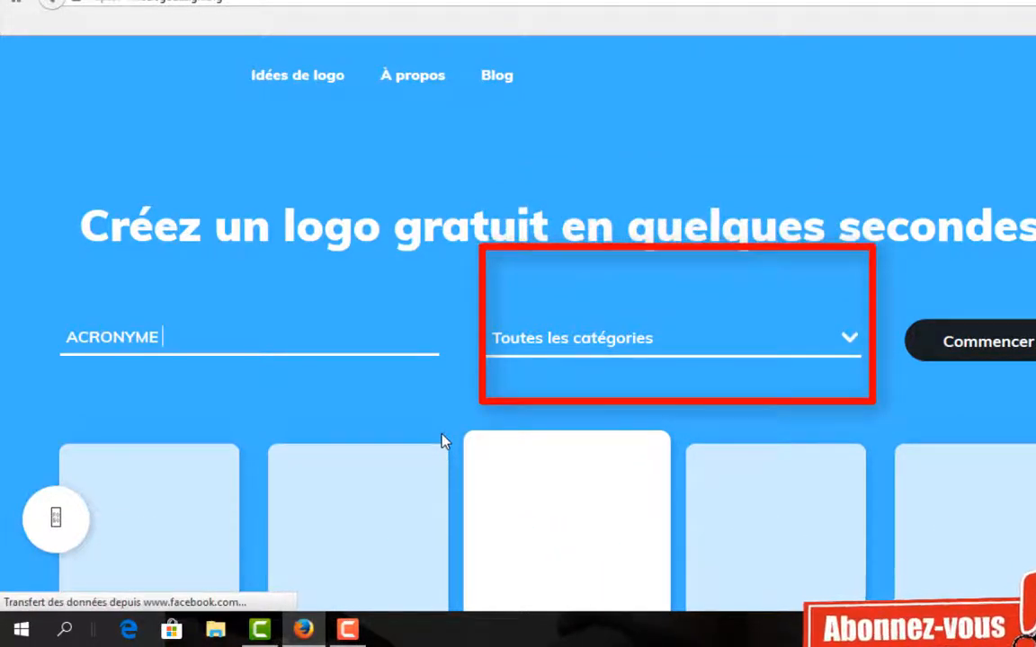
pyautogui.click(600, 349)
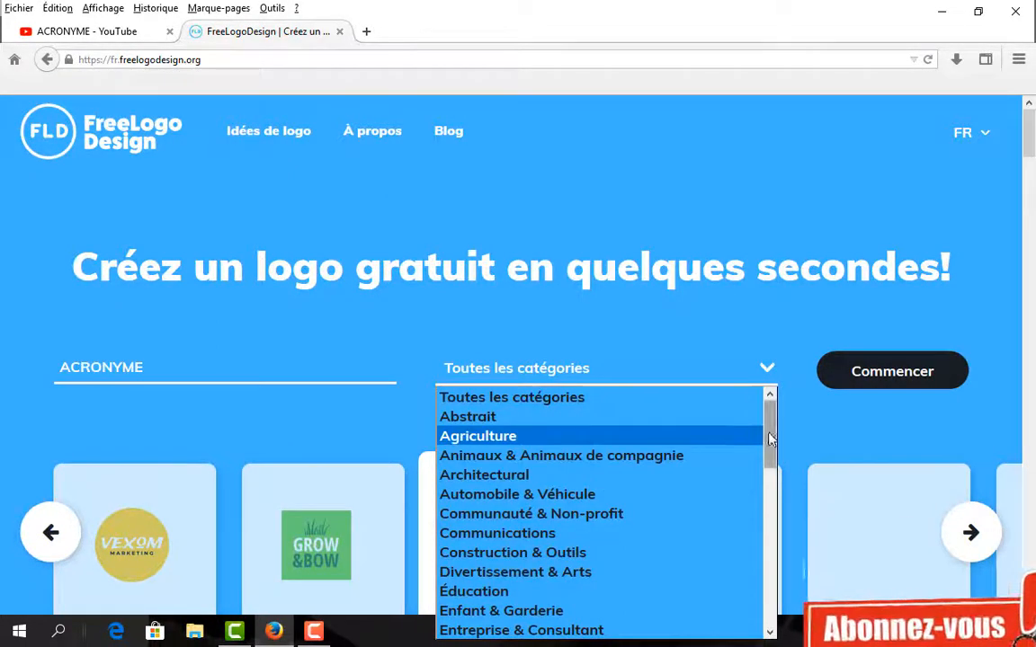
# - Choose the Internet category and start generating ACRONYME logo proposals
pyautogui.moveTo(769, 438); pyautogui.dragTo(778, 511)
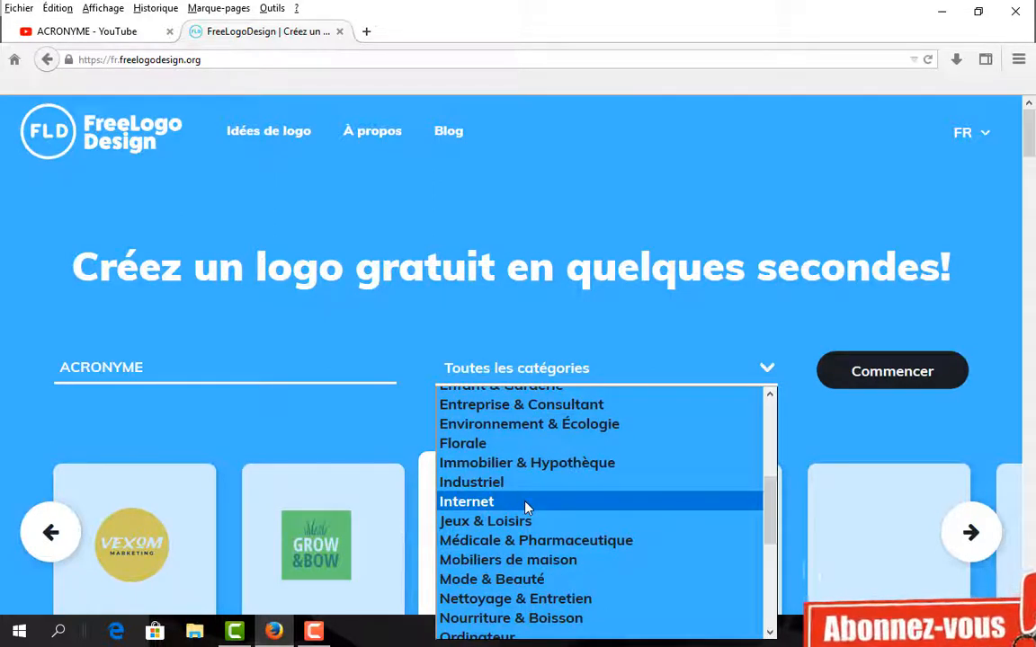
pyautogui.click(527, 508)
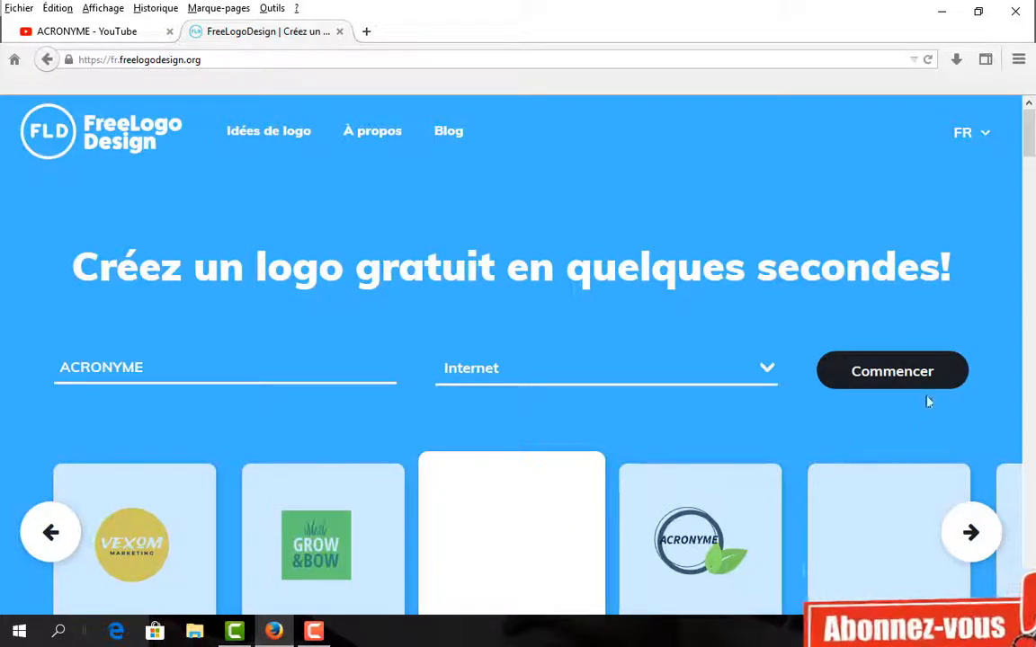
pyautogui.click(918, 373)
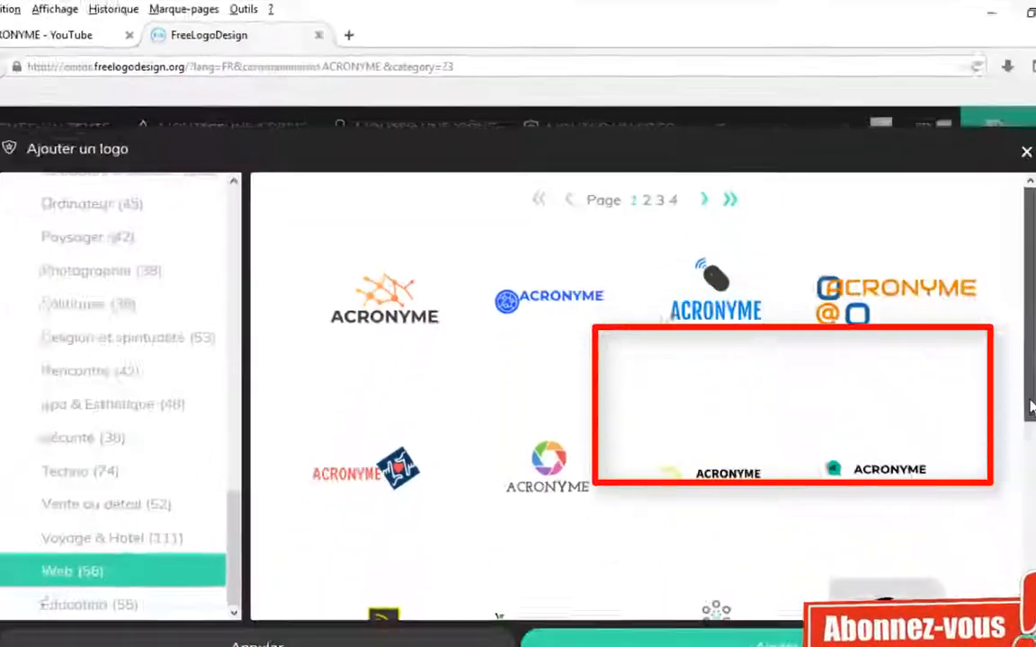
# - Advance the Web logo templates to page 2 of 4
pyautogui.moveTo(1031, 406); pyautogui.dragTo(1035, 492)
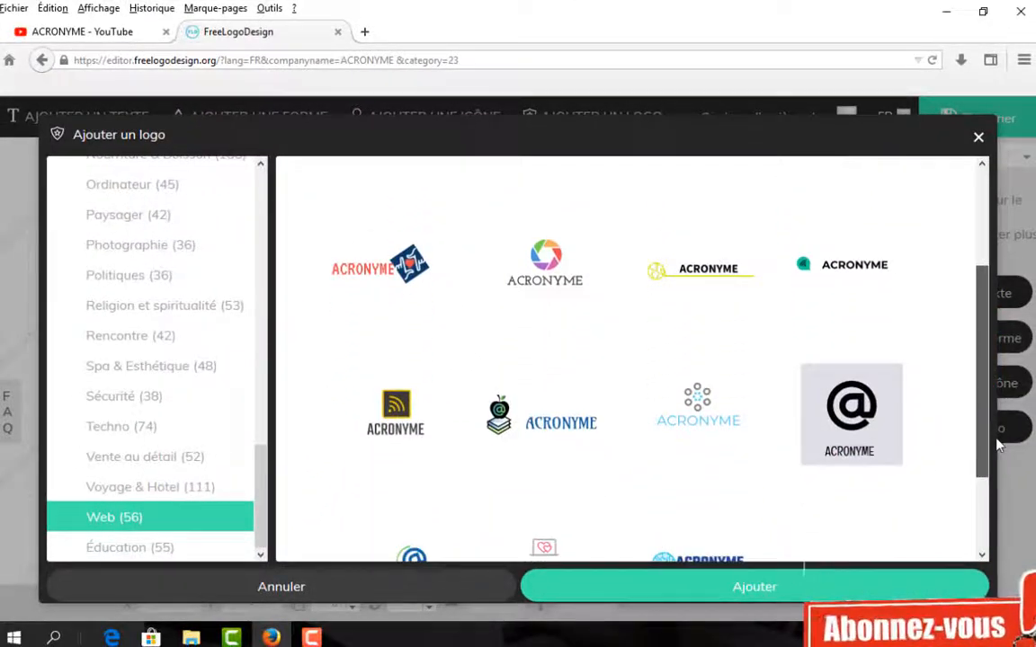
pyautogui.moveTo(998, 444); pyautogui.dragTo(980, 515)
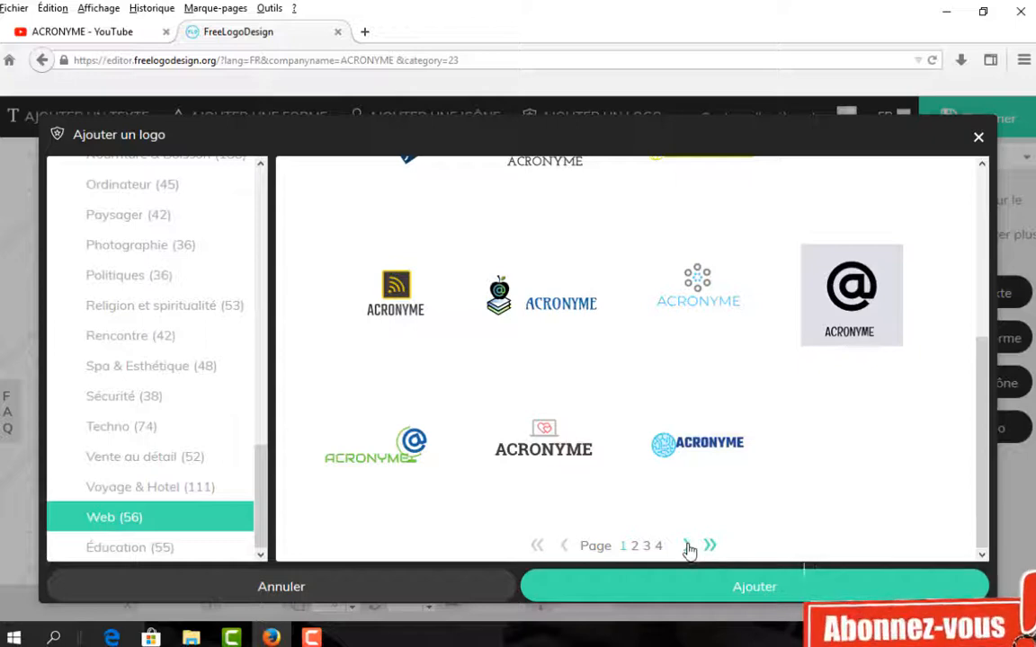
pyautogui.click(688, 548)
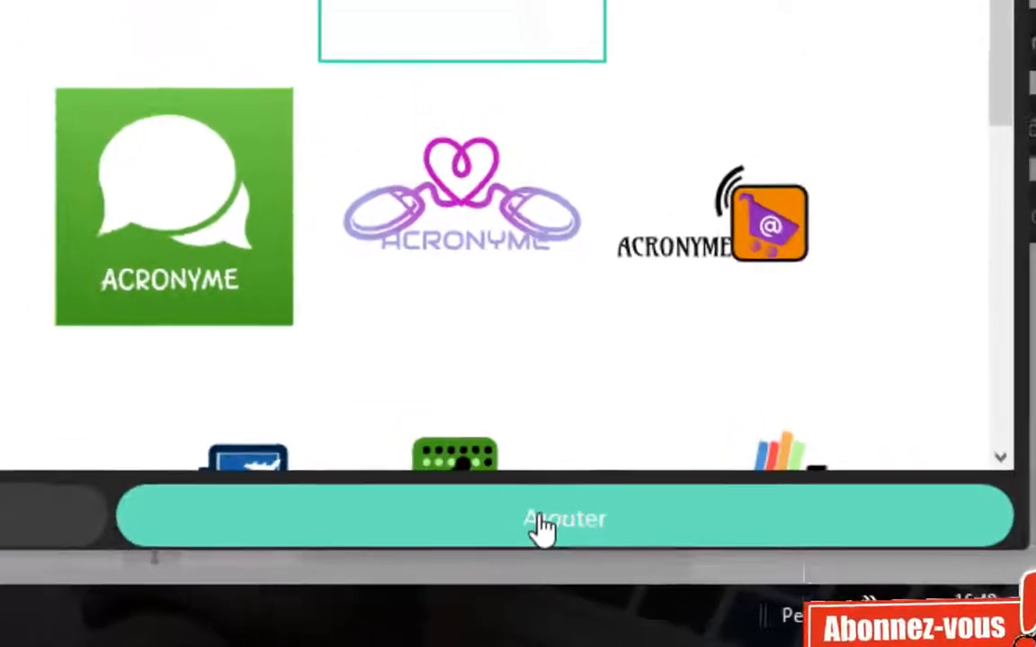
# - Add the green-ringed pointing-hand ACRONYME logo and finish with Terminer
pyautogui.click(485, 508)
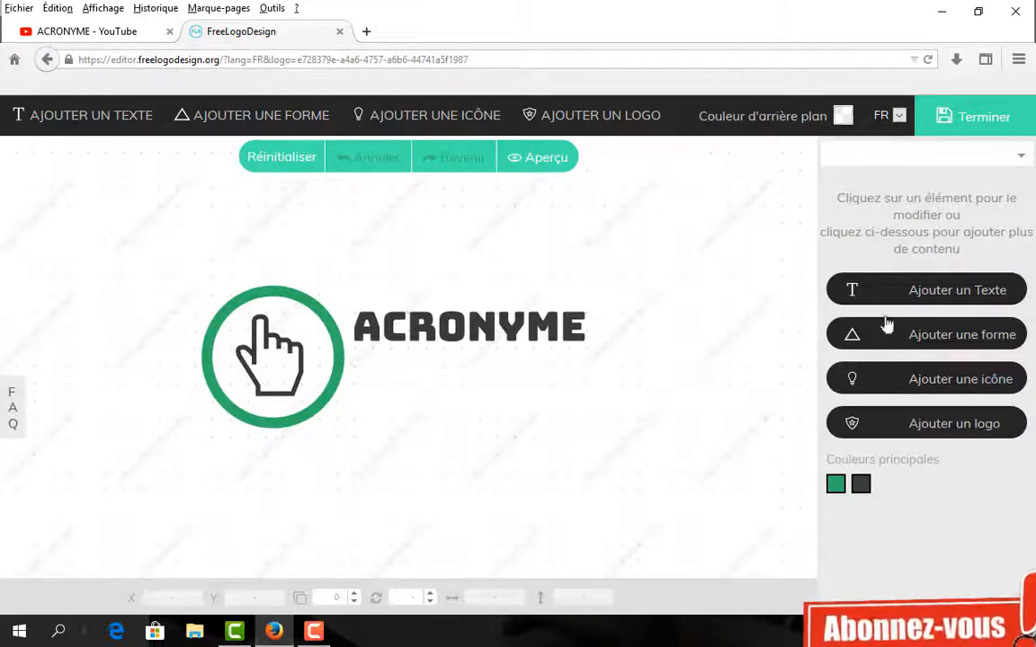
pyautogui.click(973, 134)
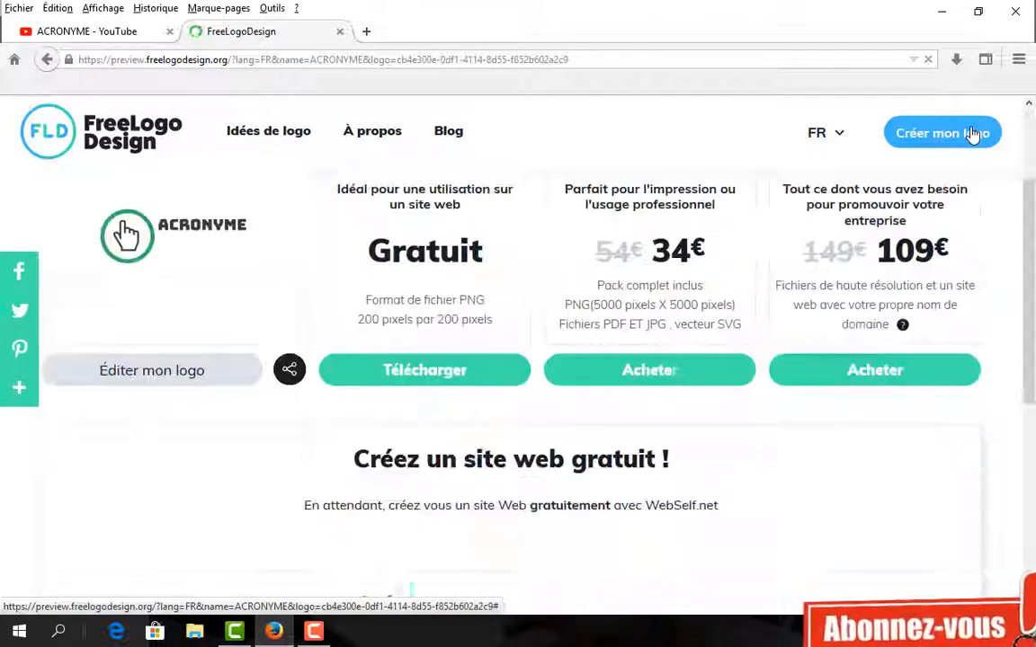
pyautogui.click(972, 133)
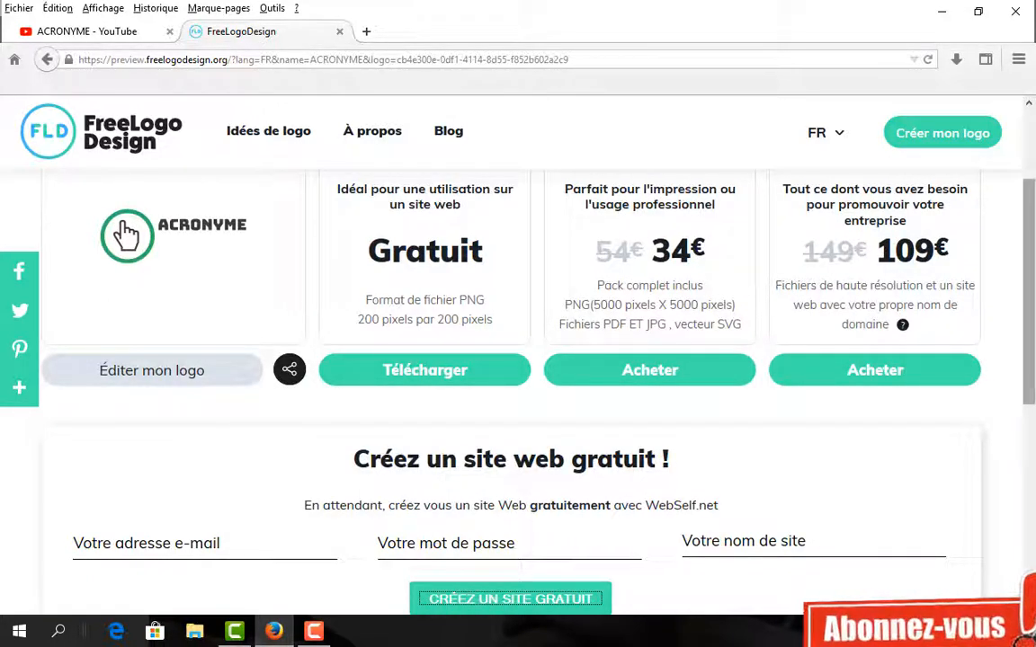
pyautogui.scroll(3, 1032, 176)
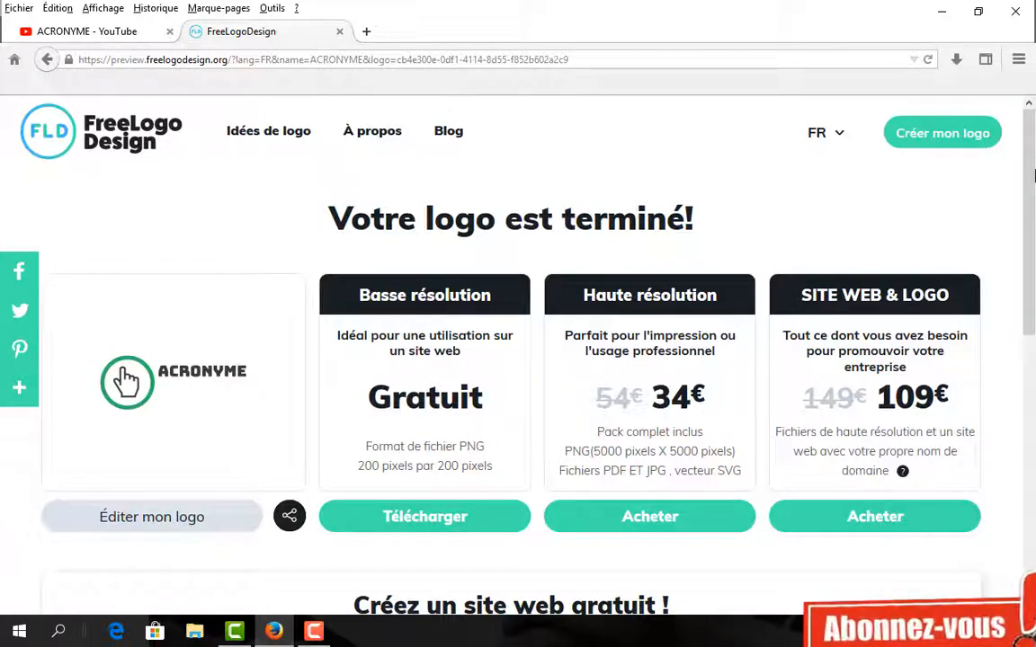
# - Request the free 200×200 PNG, entering ACRONYME as first name plus the recipient's e-mail address
pyautogui.click(415, 520)
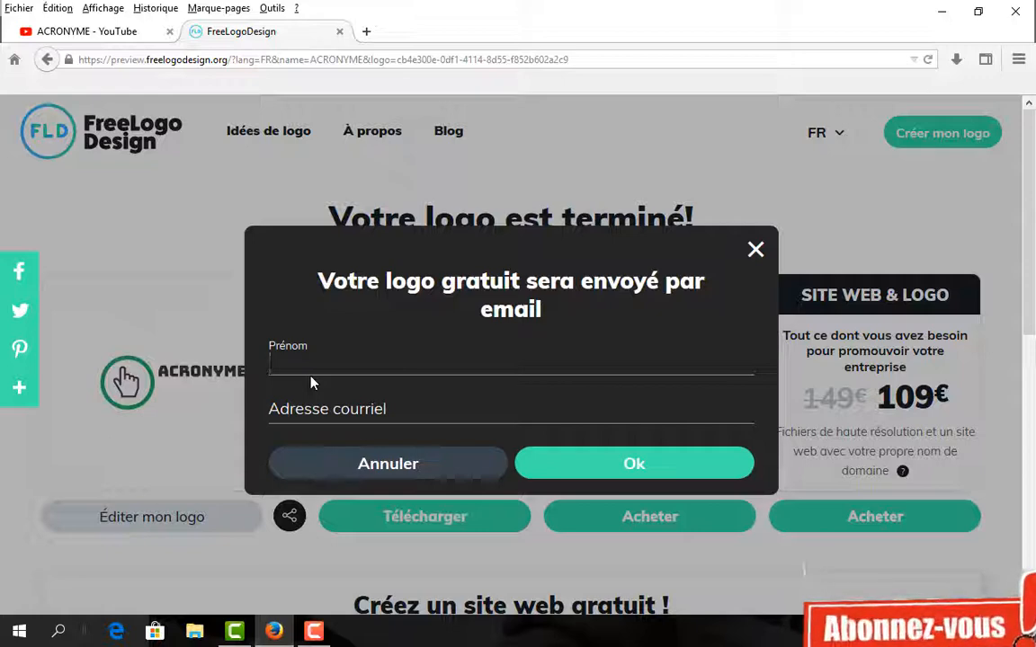
pyautogui.write('ACR')
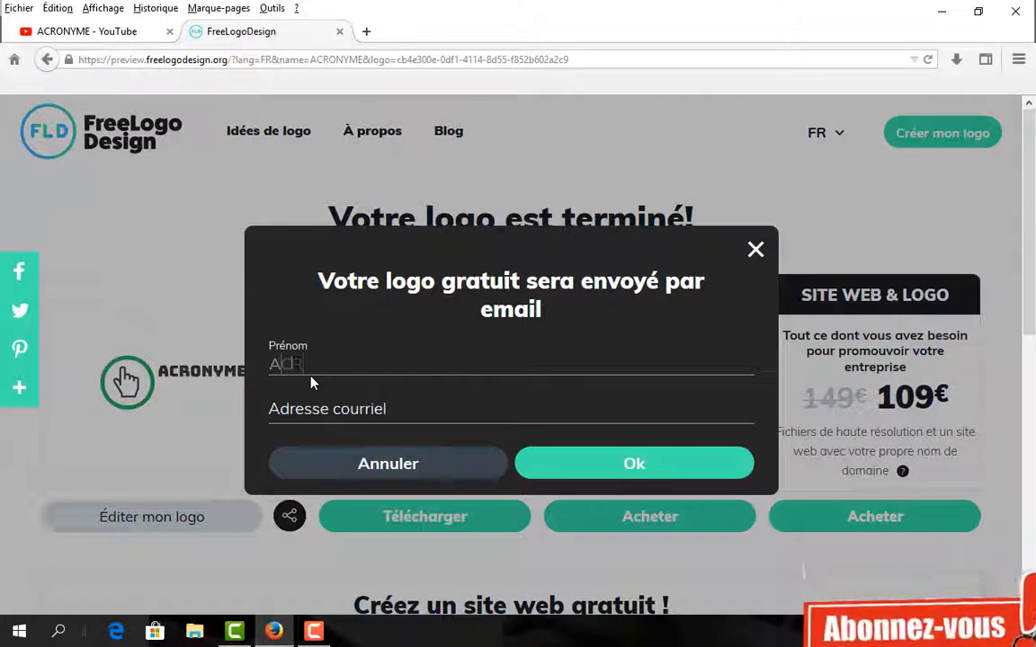
pyautogui.write('ON')
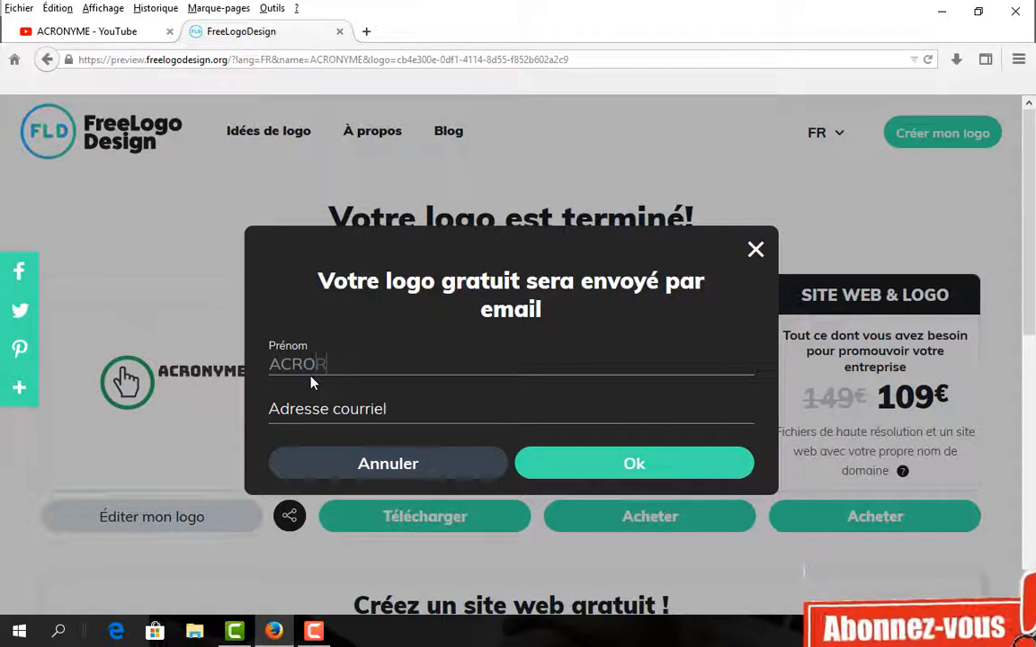
pyautogui.write('Y')
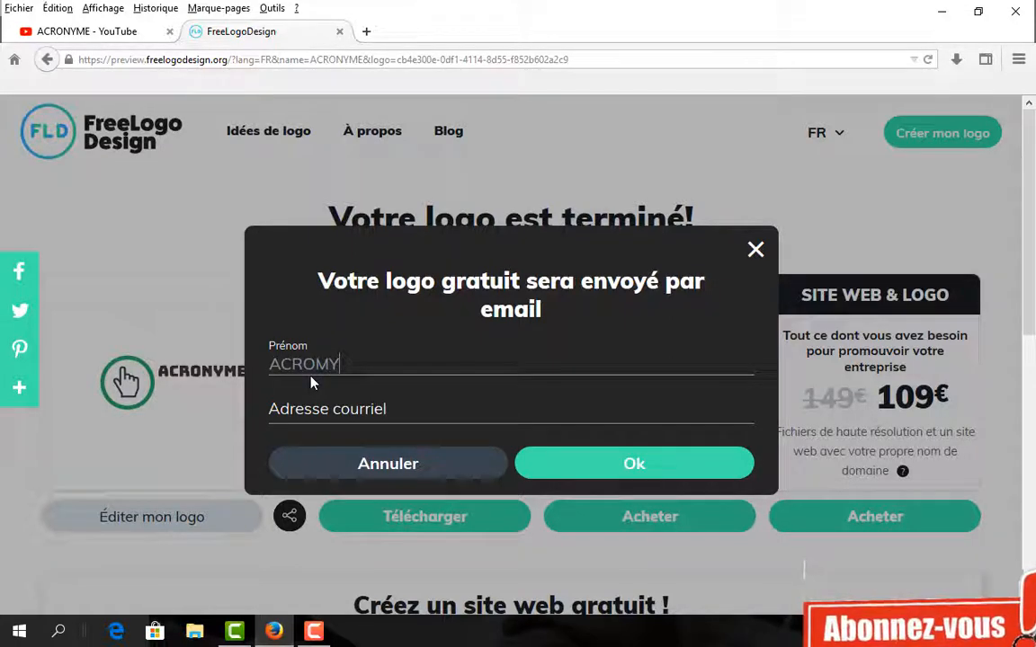
pyautogui.write('ME')
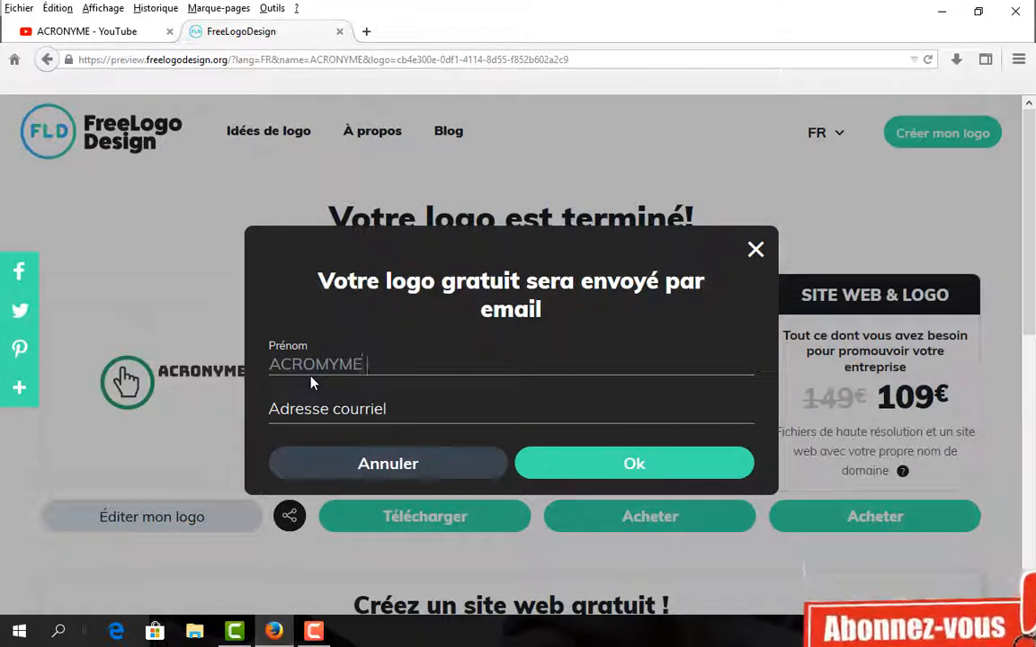
pyautogui.click(301, 414)
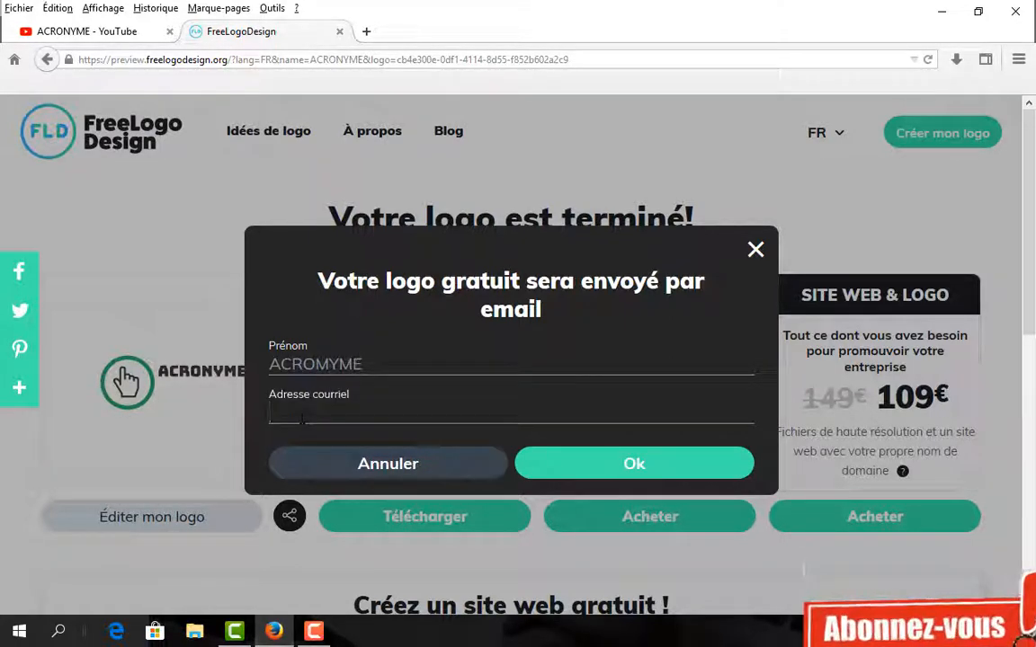
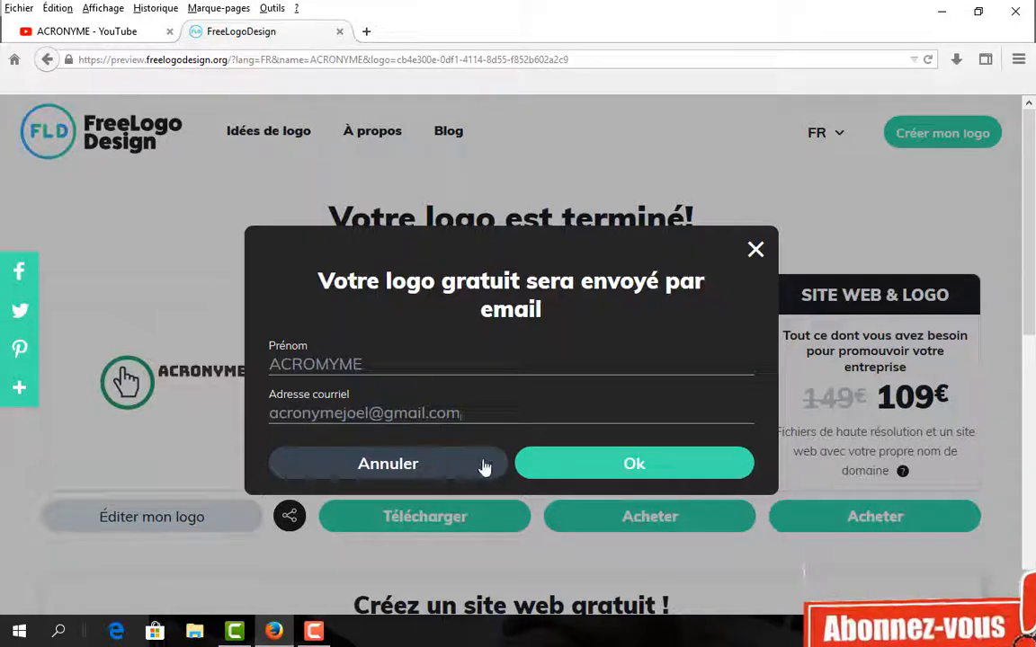
# - Submit the free-logo e-mail request and close the 'Vous recevrez un courriel' confirmation
pyautogui.click(568, 467)
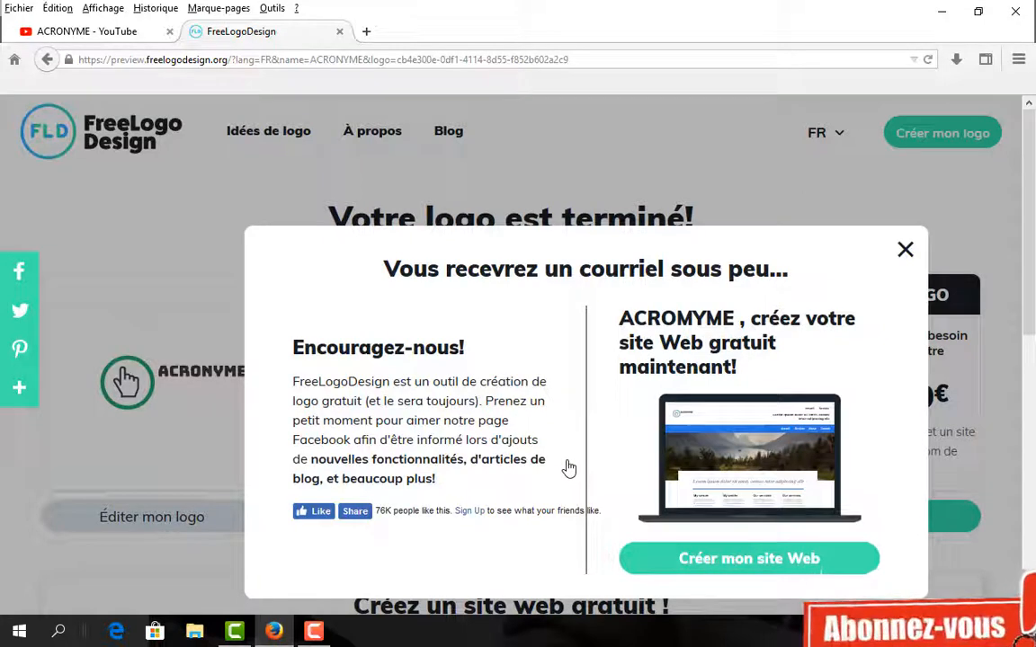
pyautogui.click(904, 250)
pyautogui.moveTo(910, 216); pyautogui.dragTo(922, 290)
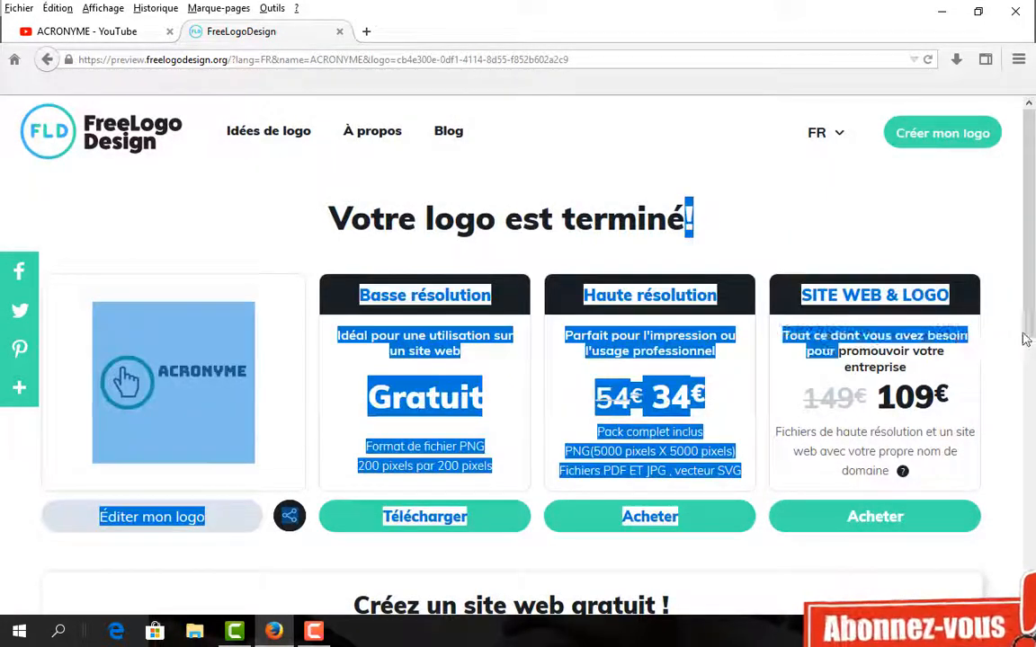
pyautogui.click(934, 254)
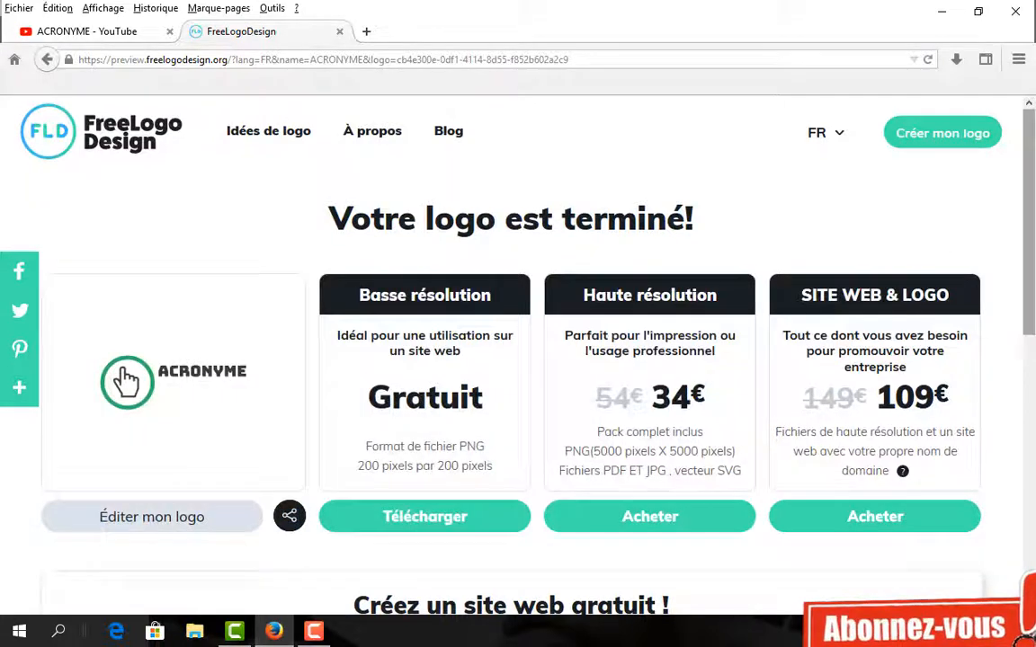
pyautogui.scroll(-3, 1032, 346)
pyautogui.scroll(3, 126, 382)
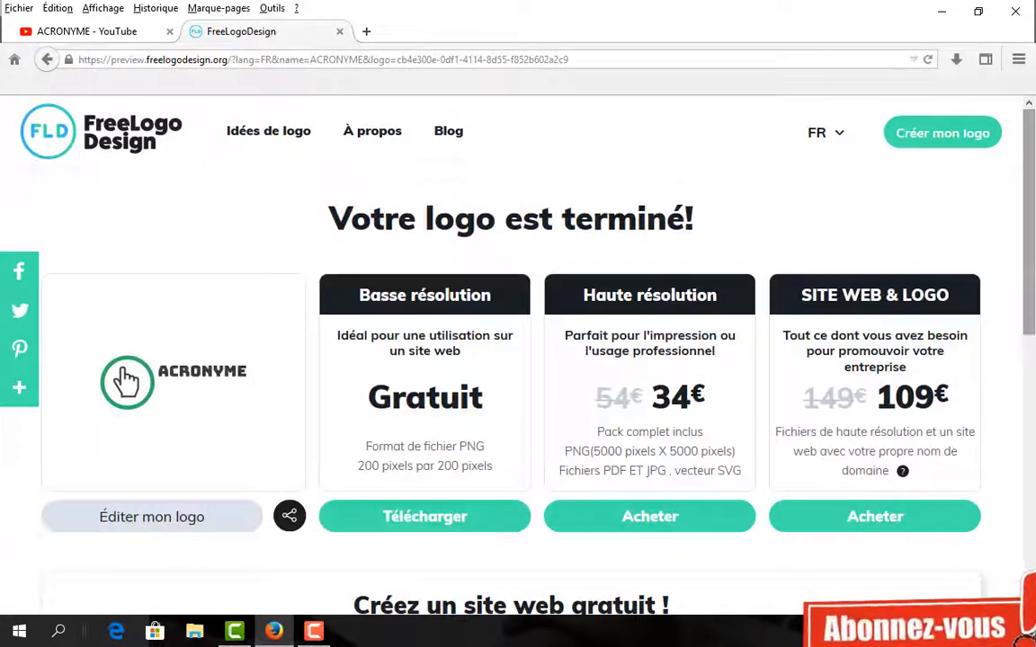
# - Search Google for 'al' in a fresh browser tab
pyautogui.click(366, 31)
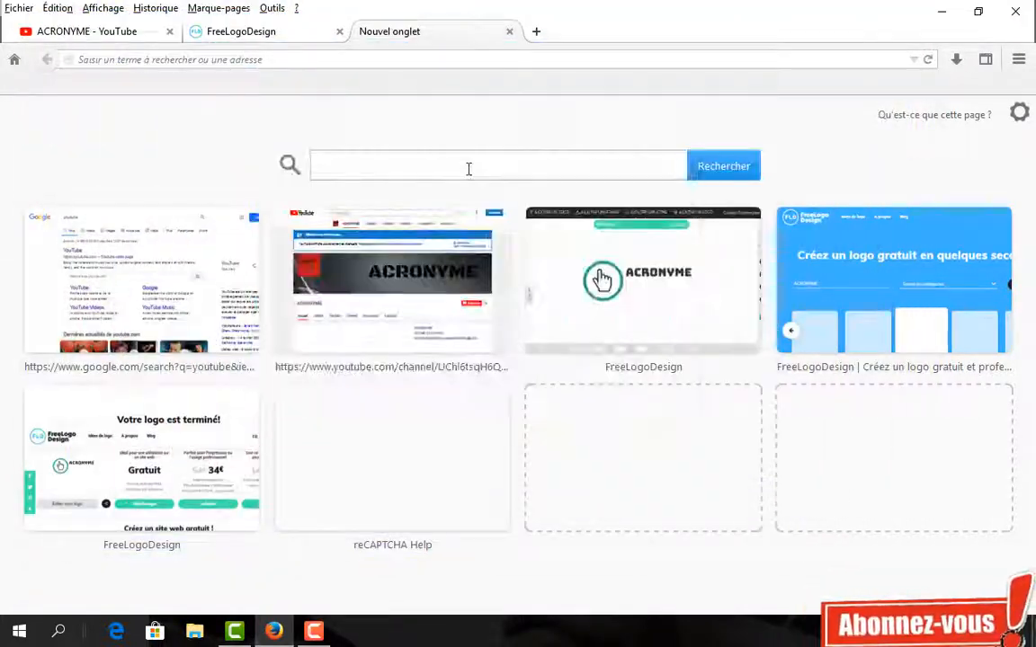
pyautogui.click(468, 169)
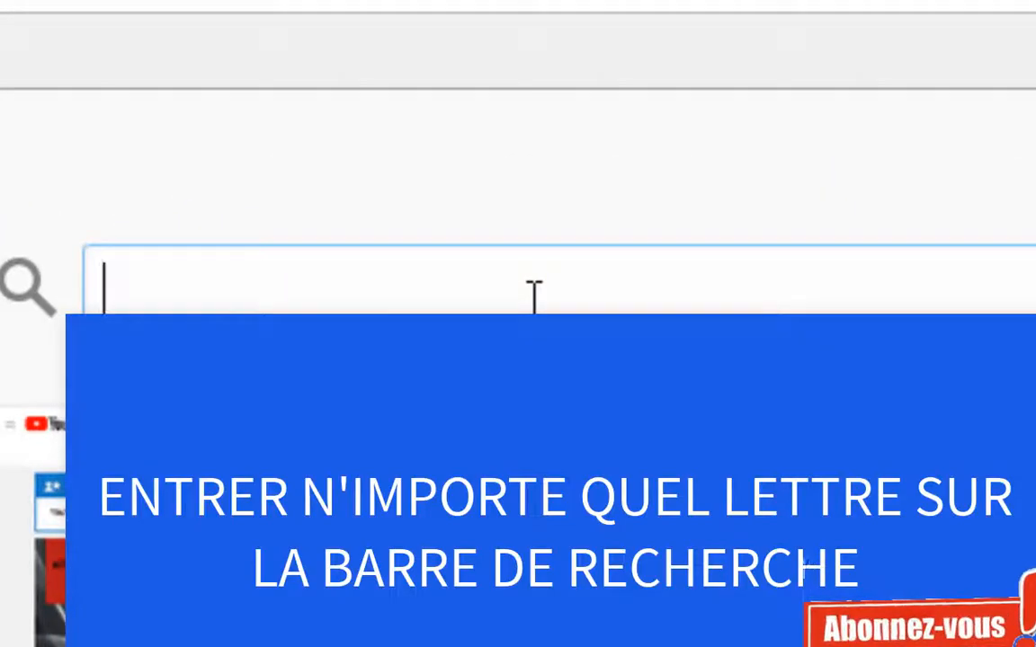
pyautogui.write('al')
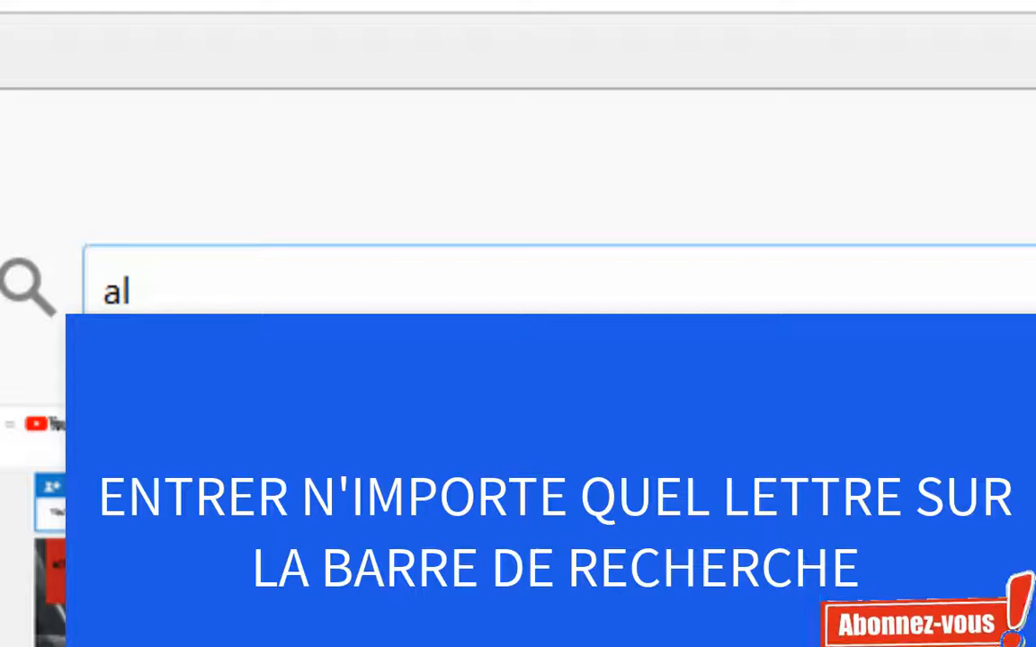
pyautogui.click(712, 173)
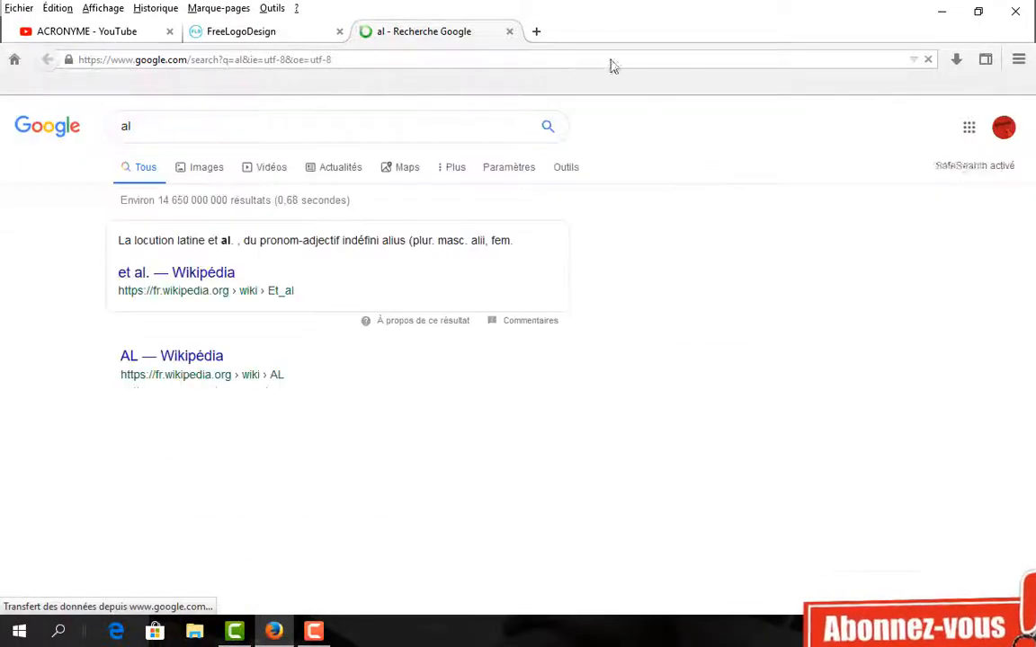
# - Go back to the 'al' results and open Gmail from the Google apps menu
pyautogui.click(537, 32)
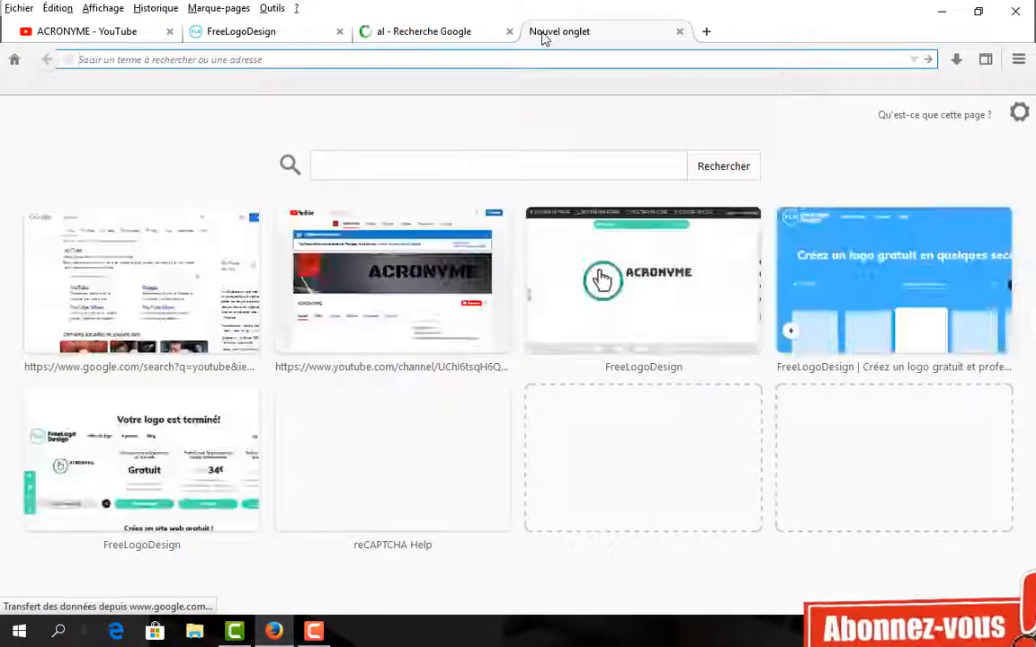
pyautogui.click(450, 34)
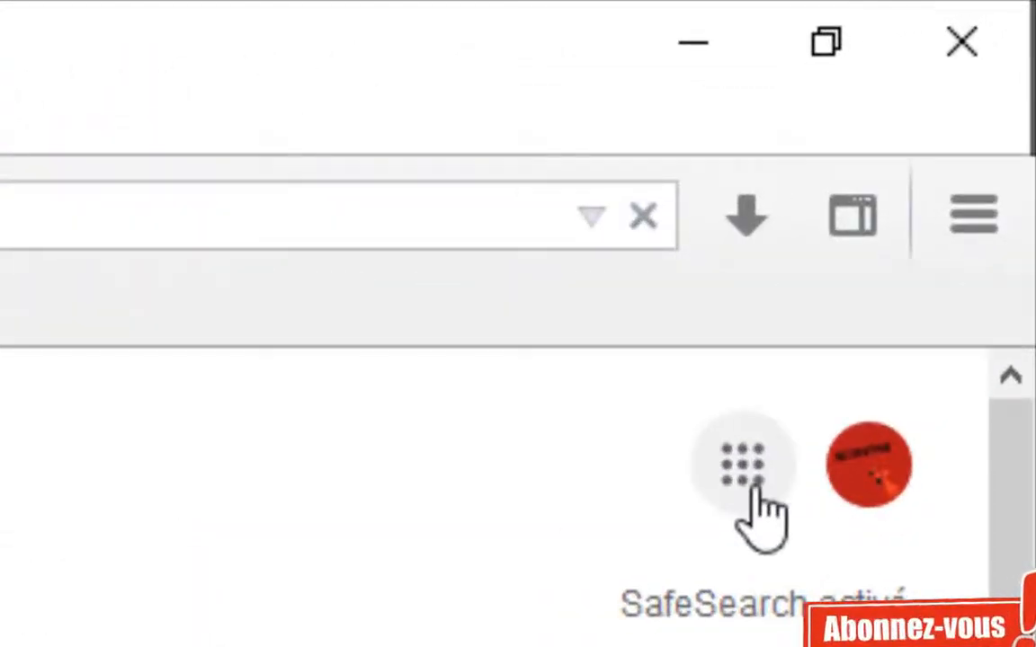
pyautogui.click(712, 500)
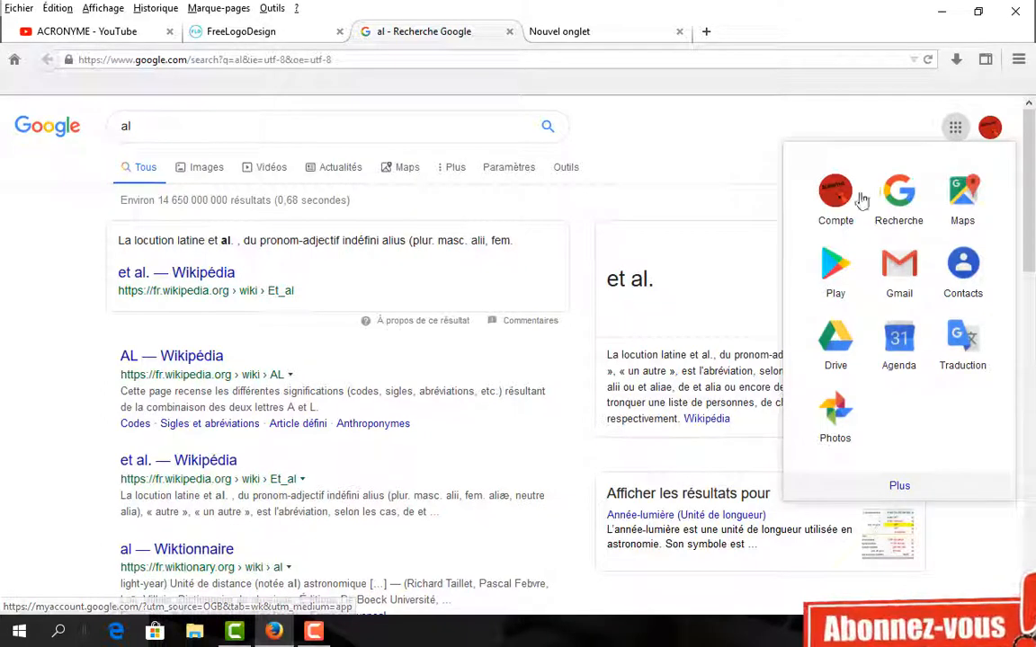
pyautogui.click(884, 265)
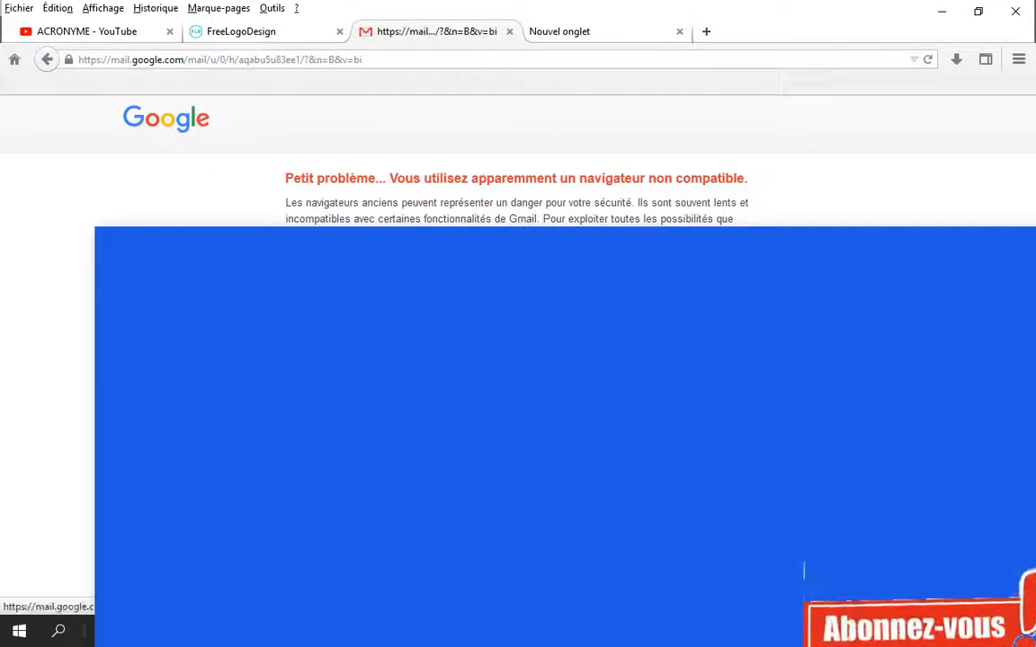
# - Open the 'Votre logo est prêt!' email in Gmail and follow its Télécharger link below the ACRONYME logo
pyautogui.click(432, 270)
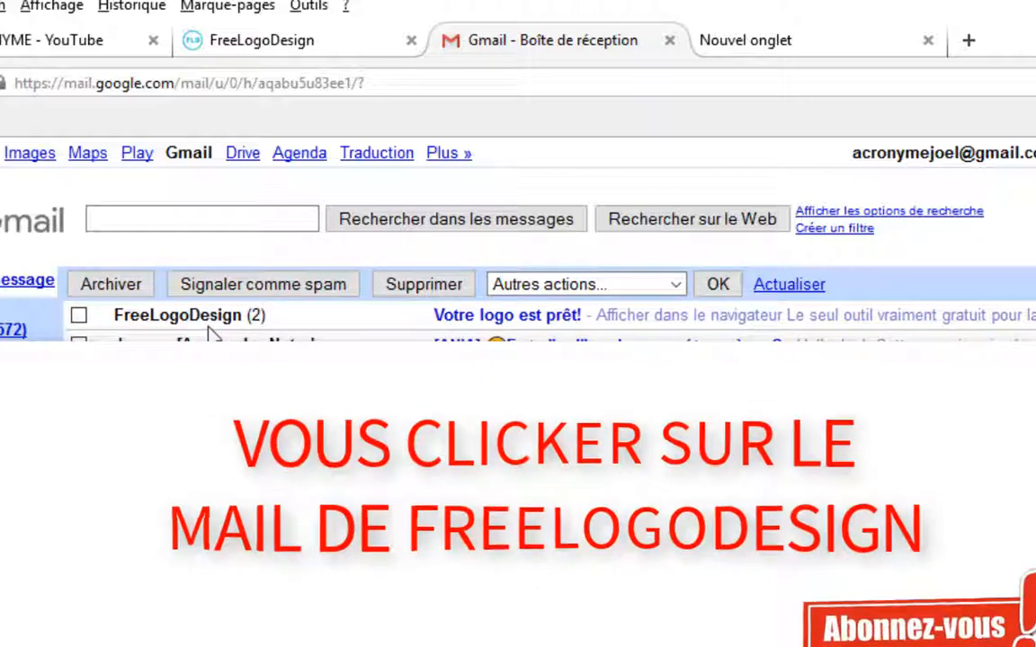
pyautogui.click(501, 317)
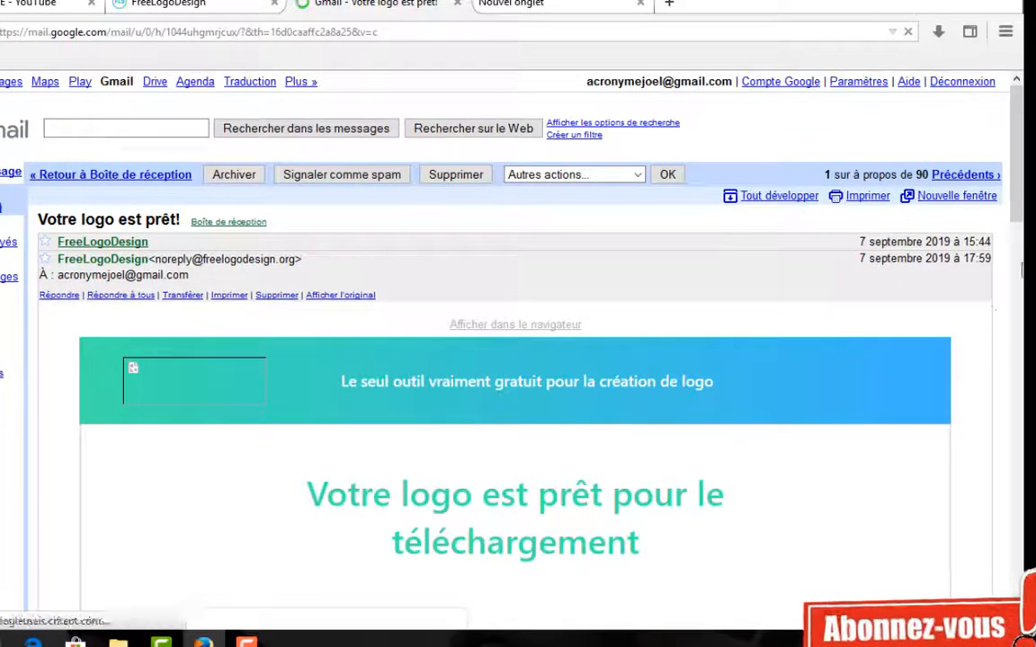
pyautogui.scroll(-5, 514, 360)
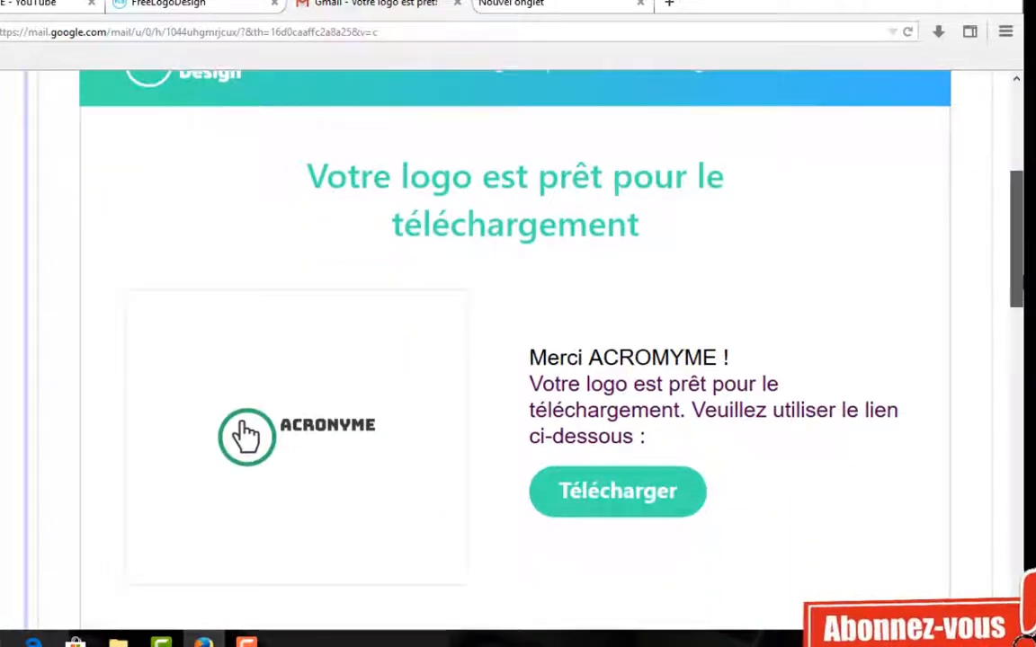
pyautogui.scroll(-3, 514, 360)
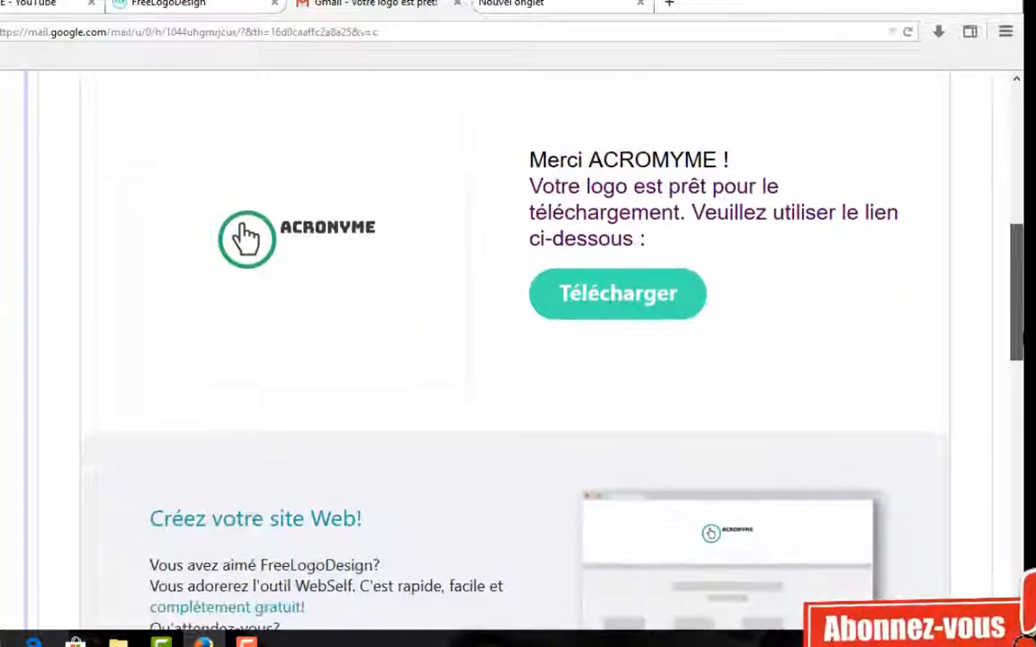
pyautogui.scroll(3, 514, 360)
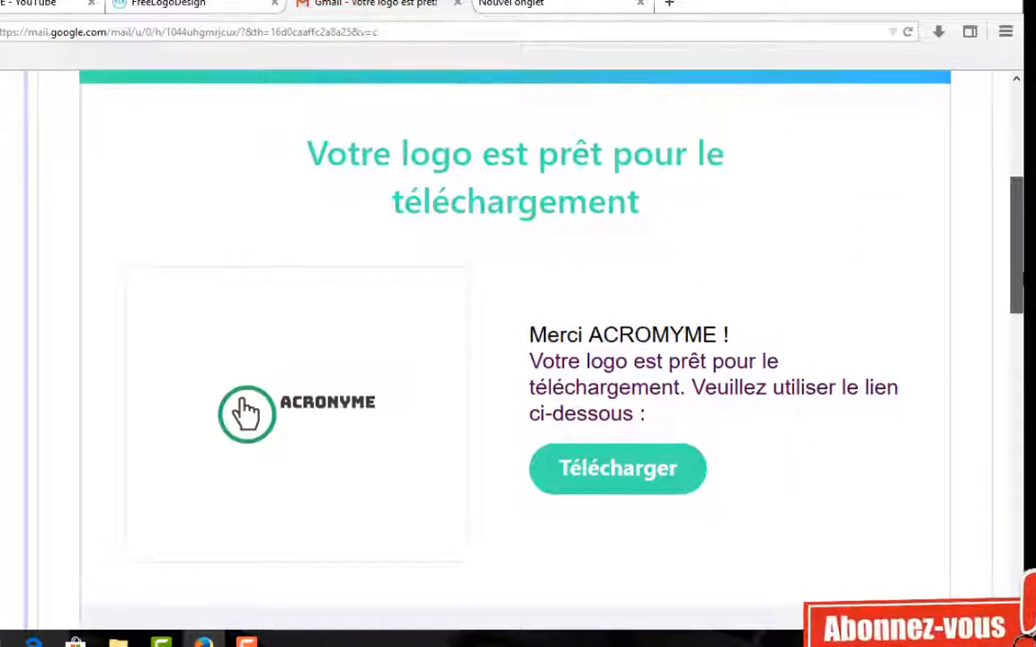
pyautogui.scroll(-3, 515, 360)
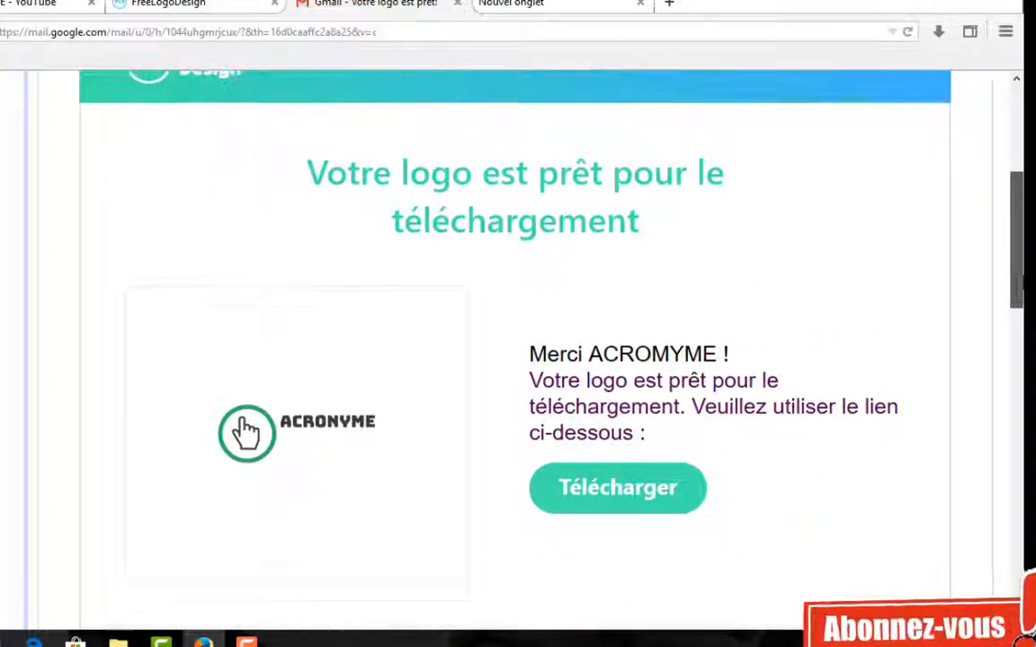
pyautogui.moveTo(1022, 290)
pyautogui.mouseDown()
pyautogui.moveTo(1023, 303)
pyautogui.moveTo(1023, 290)
pyautogui.mouseUp()
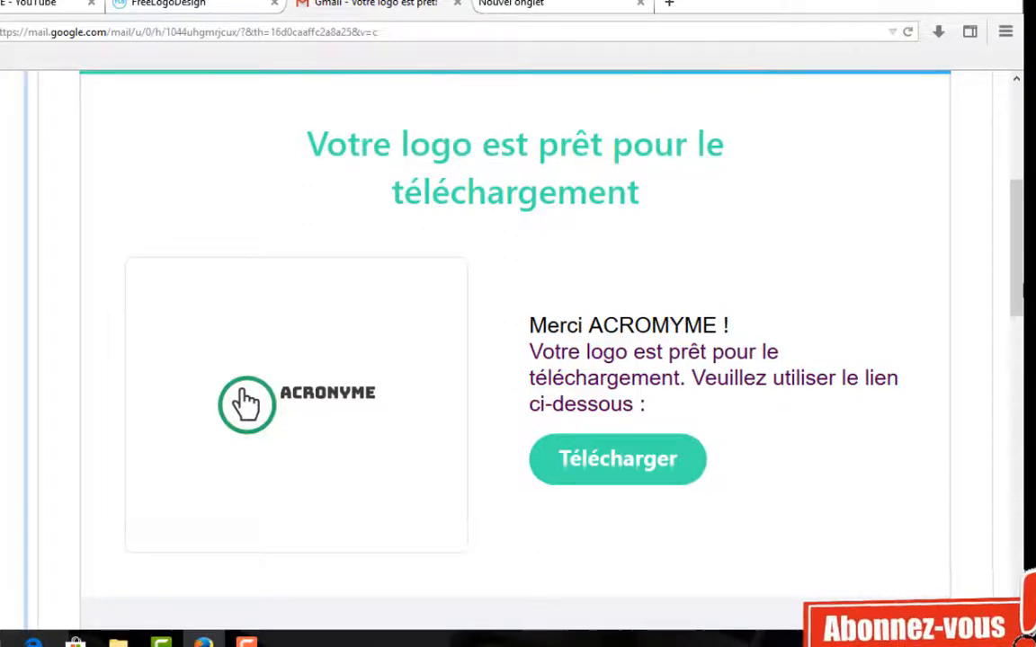
pyautogui.click(640, 449)
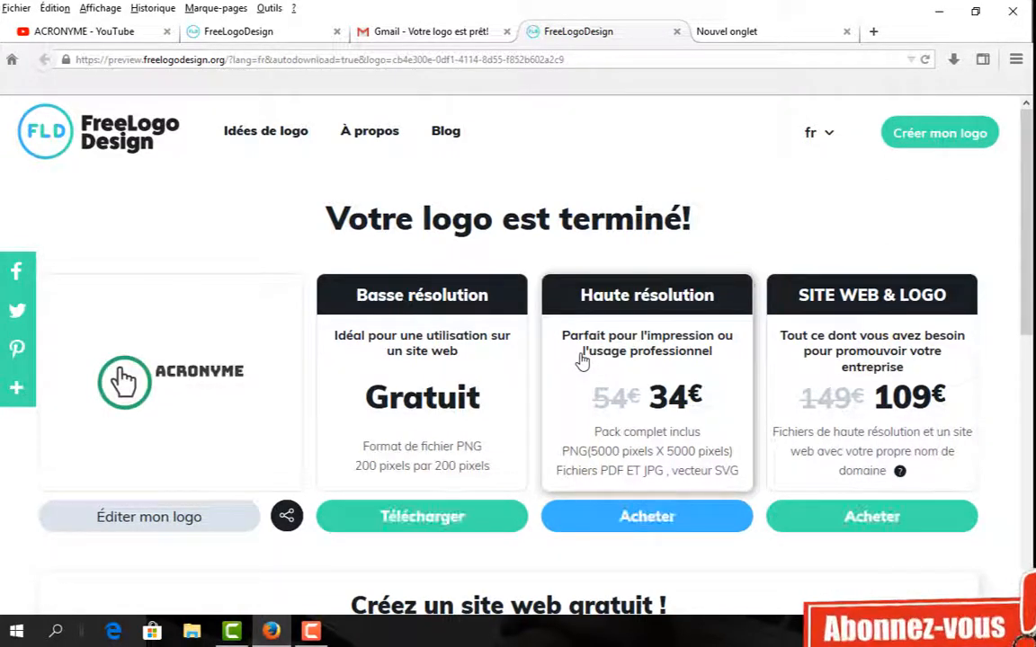
# - Start the free 200×200 PNG download using the 'cliquez ici' link in the download popup
pyautogui.scroll(-3, 583, 359)
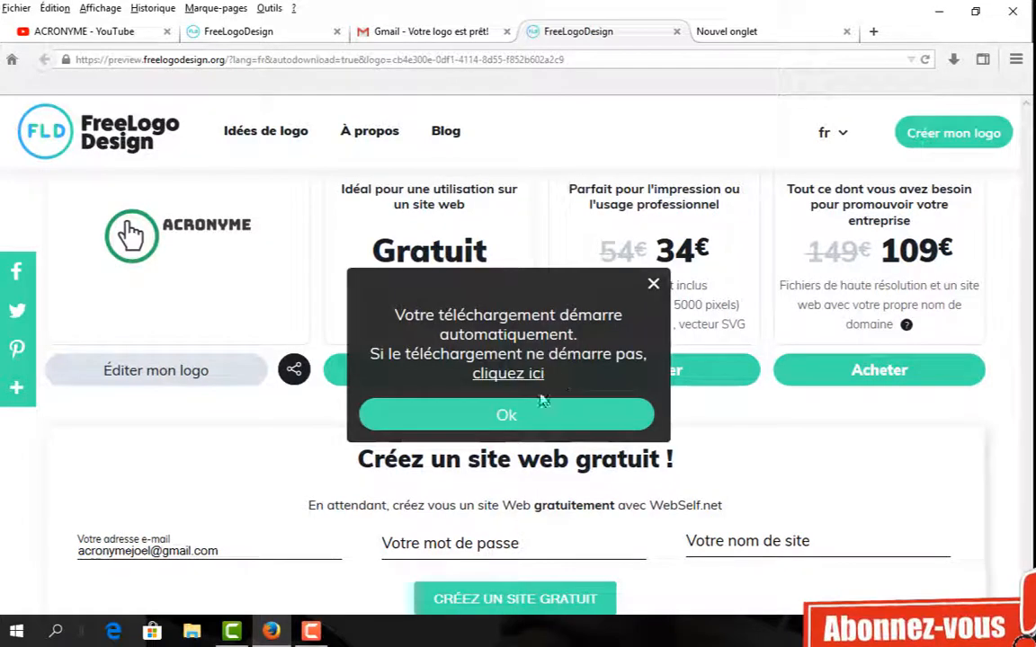
pyautogui.click(513, 377)
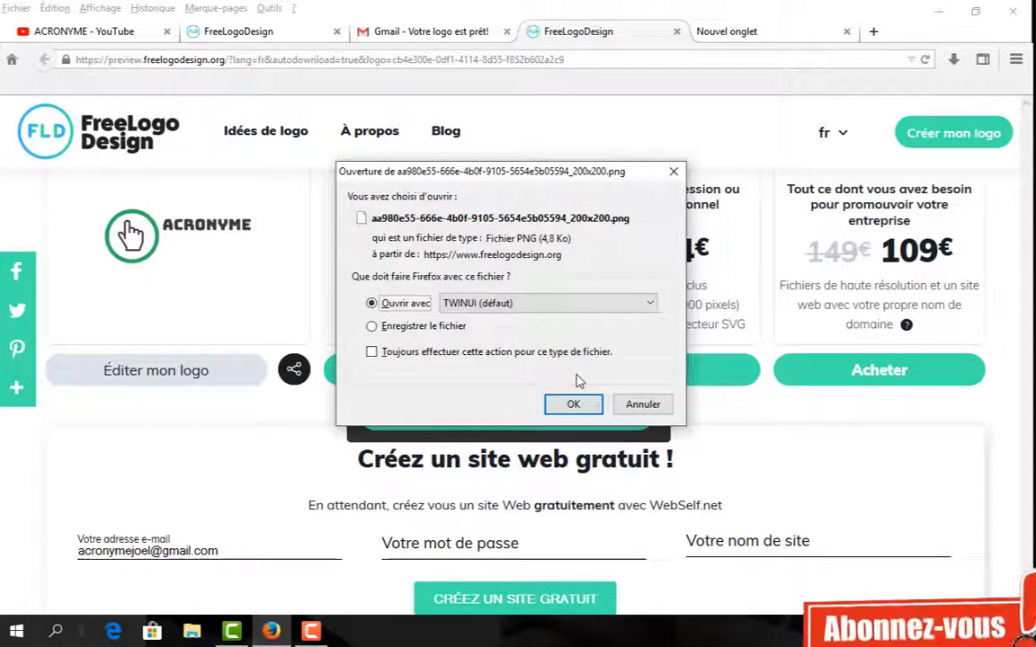
# - Choose 'Enregistrer le fichier' to save the 200×200 logo PNG to disk
pyautogui.click(372, 327)
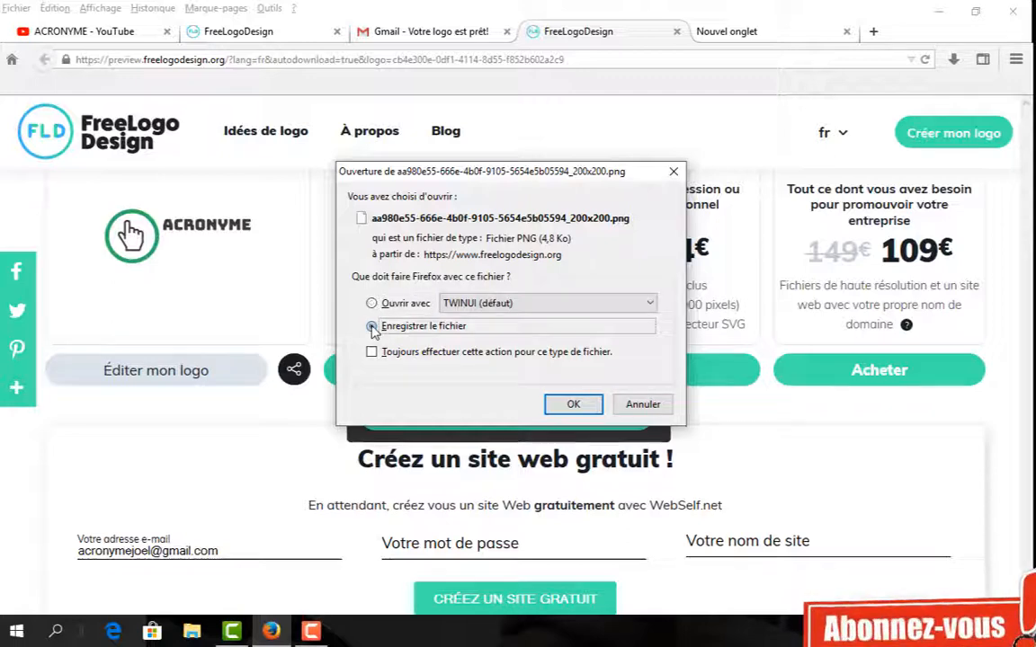
pyautogui.click(573, 405)
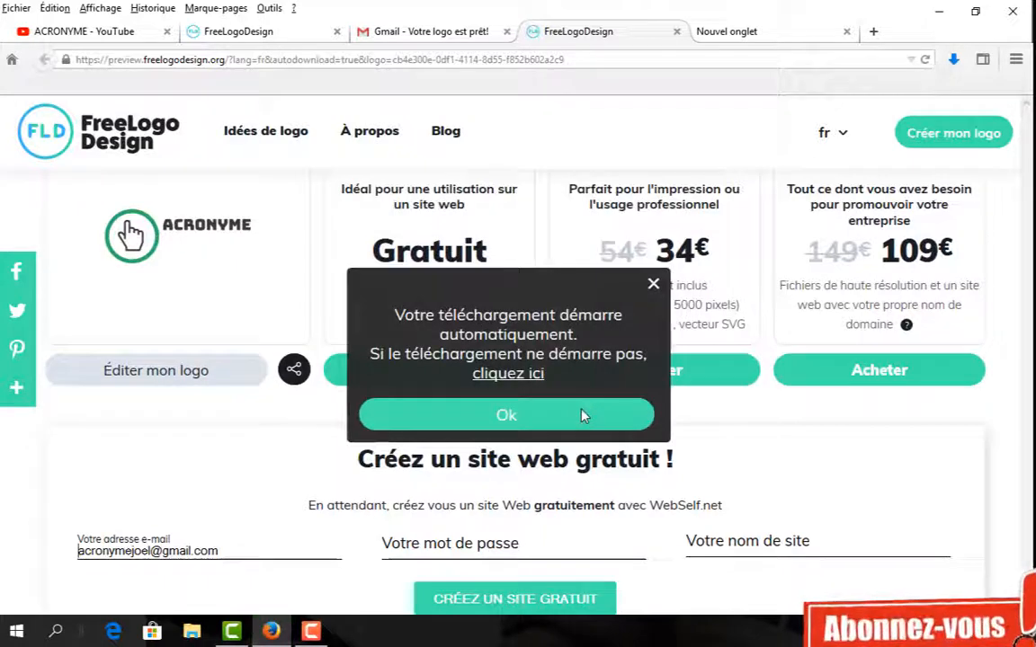
# - Open the Téléchargements folder holding the 200x200 PNG from Firefox's downloads list, in a restored Explorer window
pyautogui.click(952, 61)
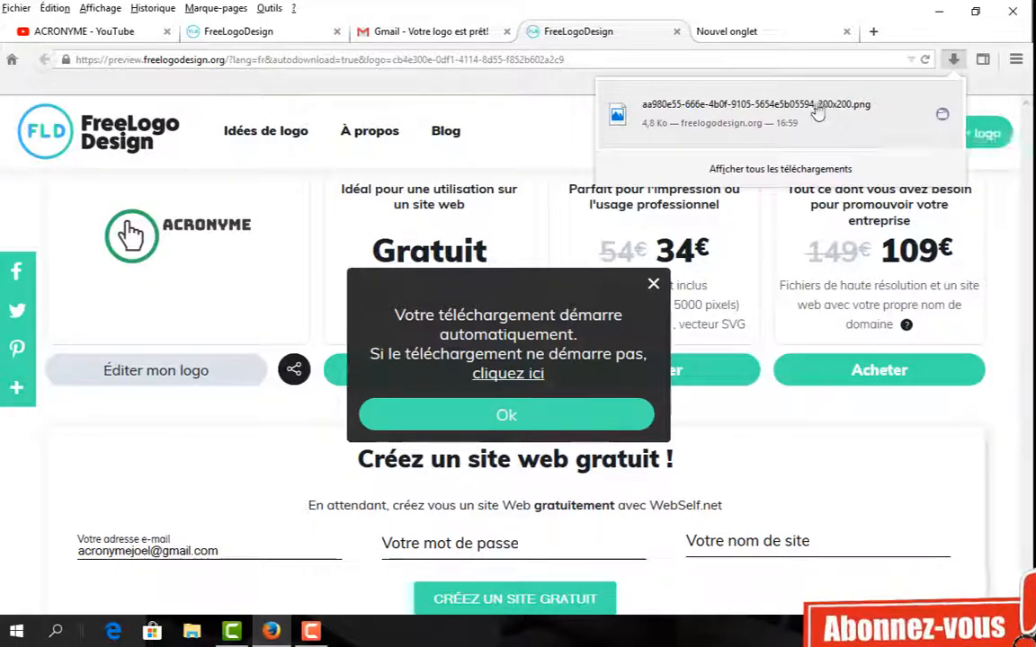
pyautogui.click(943, 116)
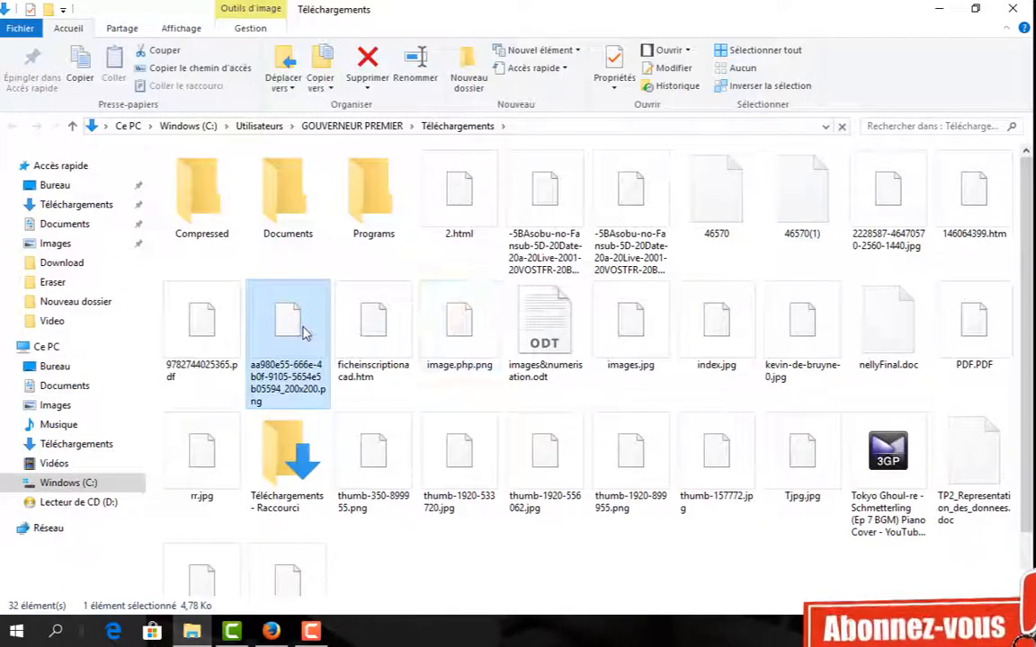
pyautogui.click(975, 8)
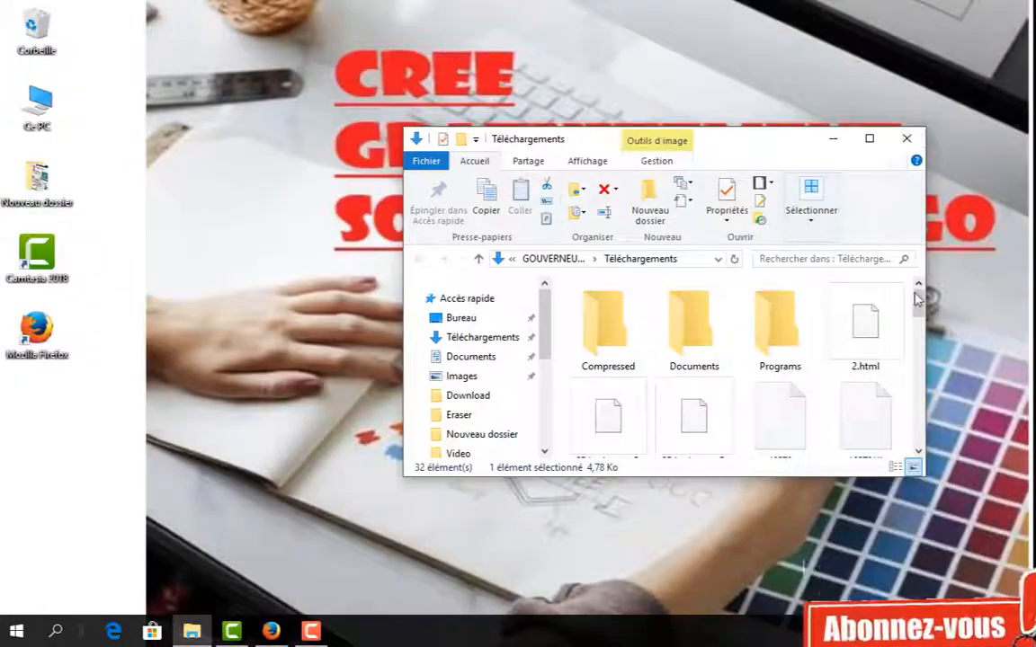
# - Drag the 200x200 logo PNG onto the desktop, minimize Explorer, and open it in Photos
pyautogui.moveTo(920, 297); pyautogui.dragTo(922, 340)
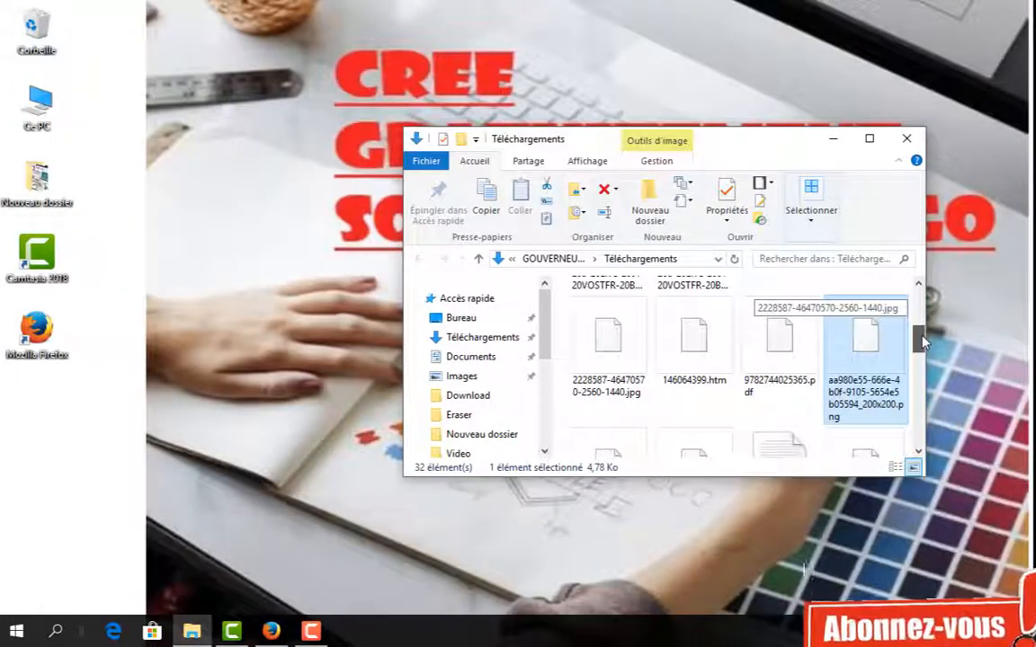
pyautogui.moveTo(811, 377); pyautogui.dragTo(996, 371)
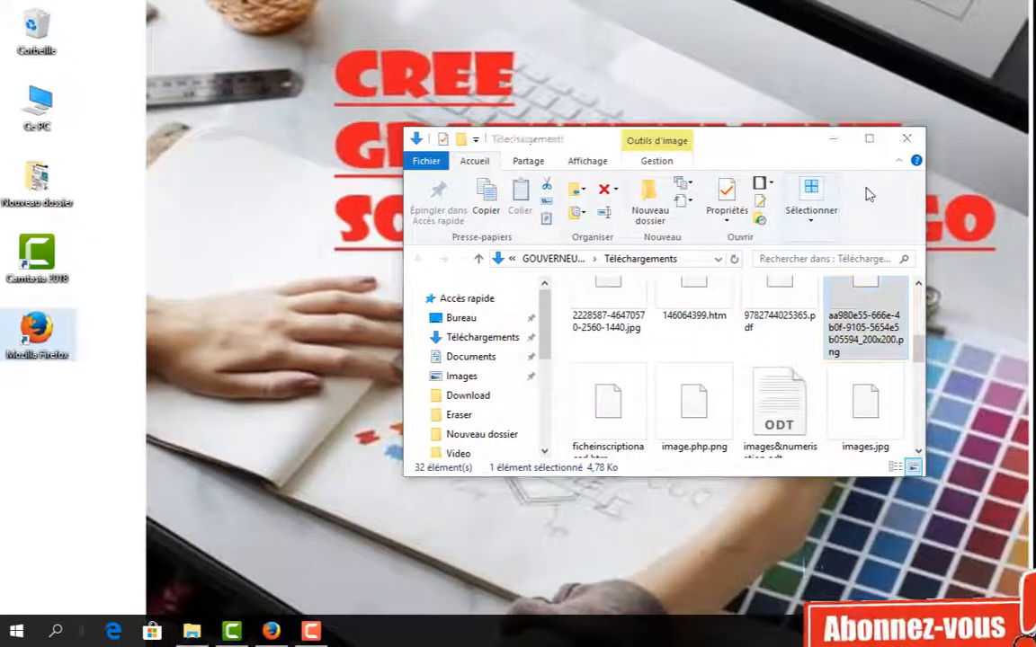
pyautogui.click(833, 139)
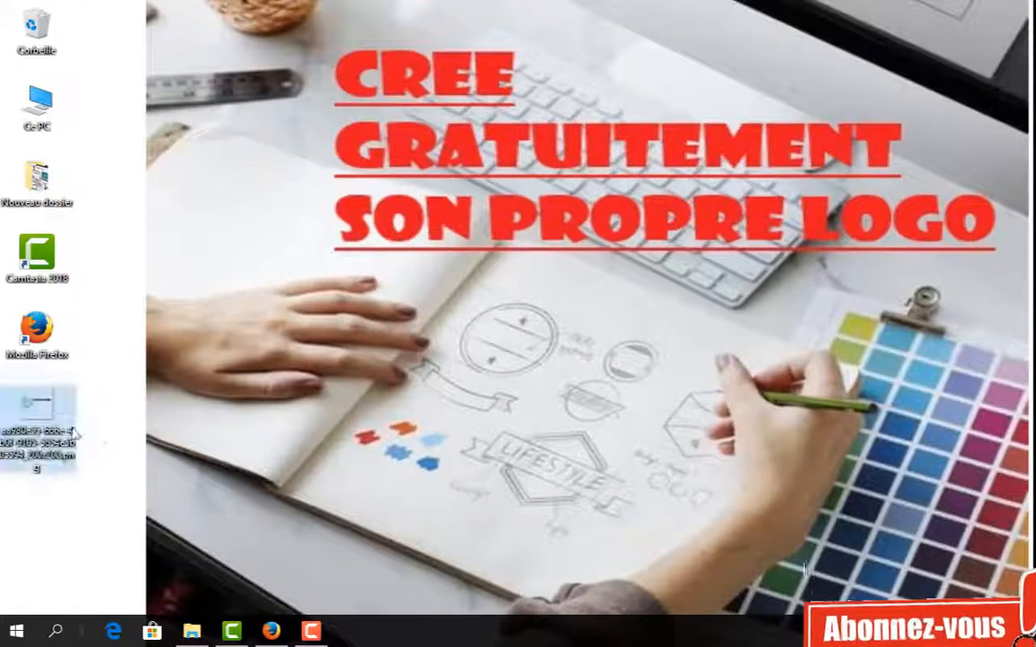
pyautogui.doubleClick(12, 429)
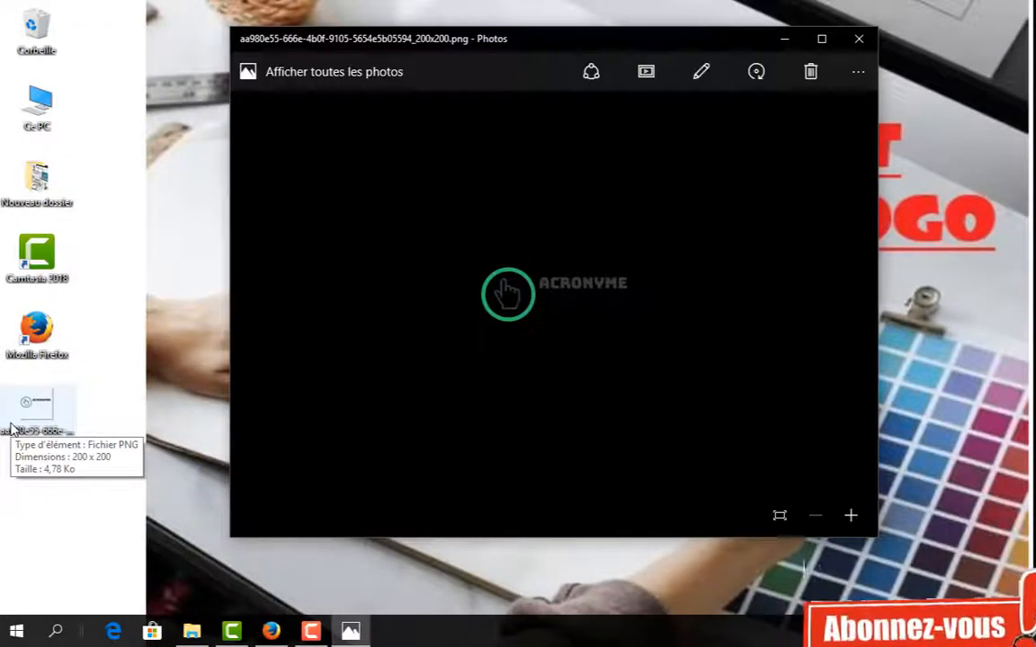
# - Maximize Photos to view the ACRONYME logo full-screen, then minimize the viewer
pyautogui.click(820, 39)
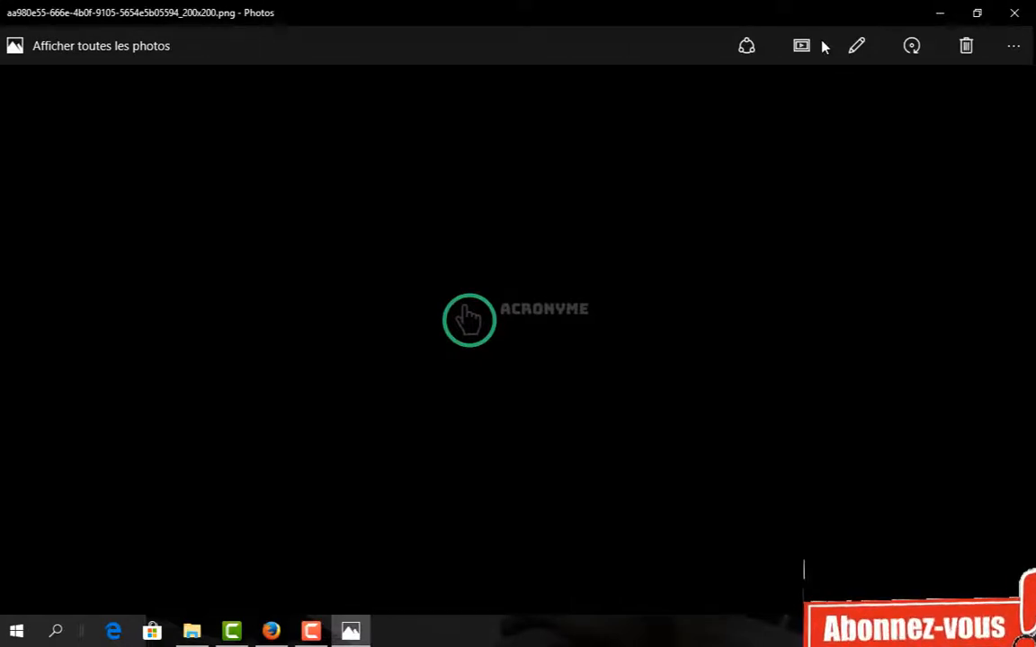
pyautogui.click(943, 9)
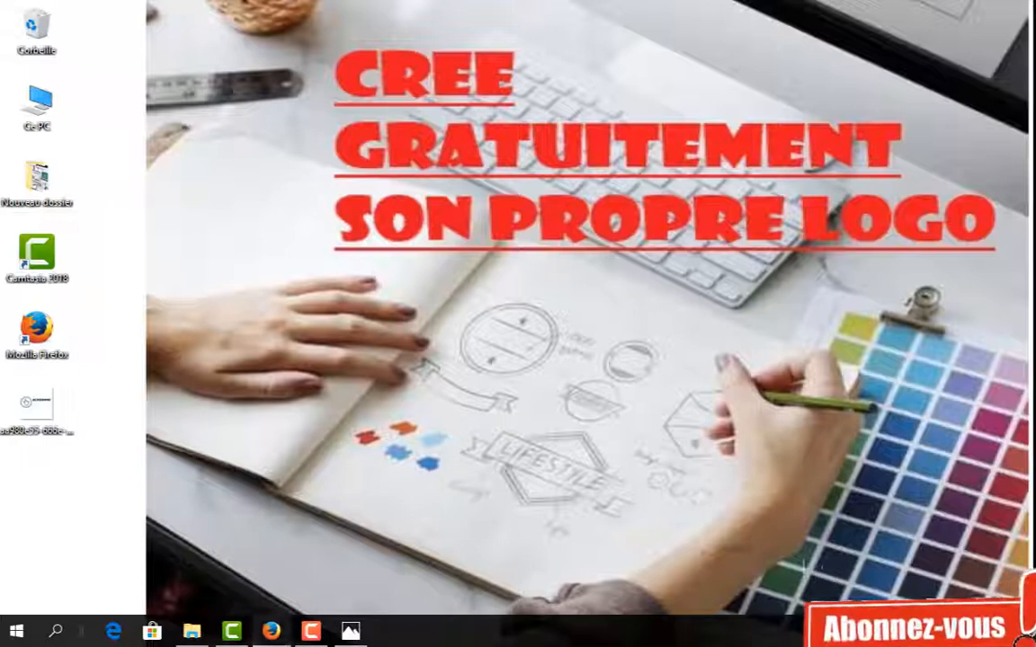
# - Bring Firefox back, close the download popup, and scroll to the top of the 'Votre logo est terminé!' page
pyautogui.moveTo(271, 631)
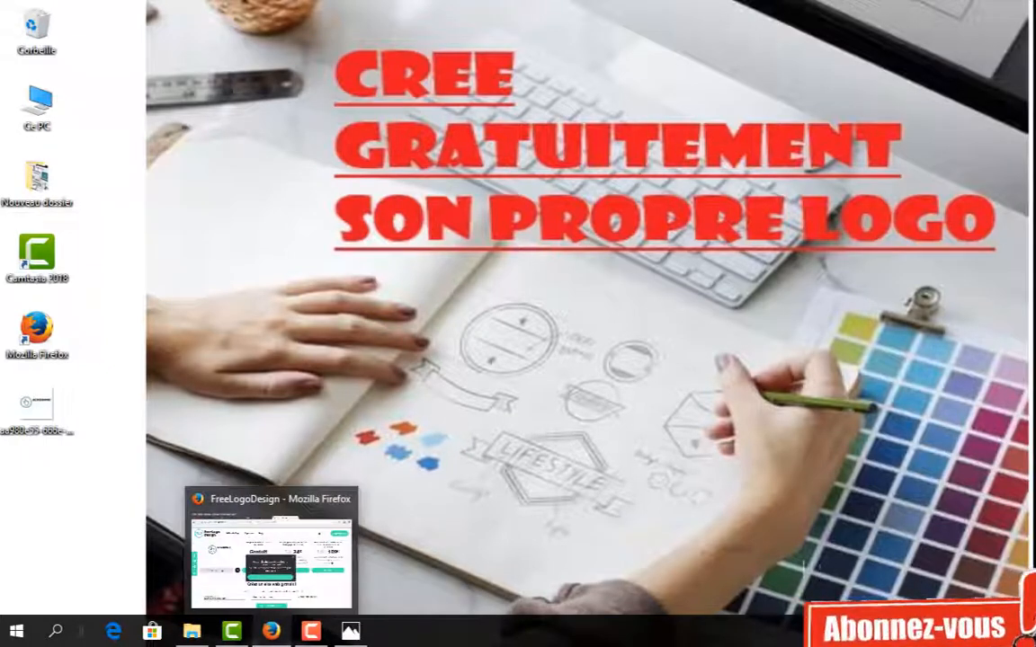
pyautogui.click(278, 634)
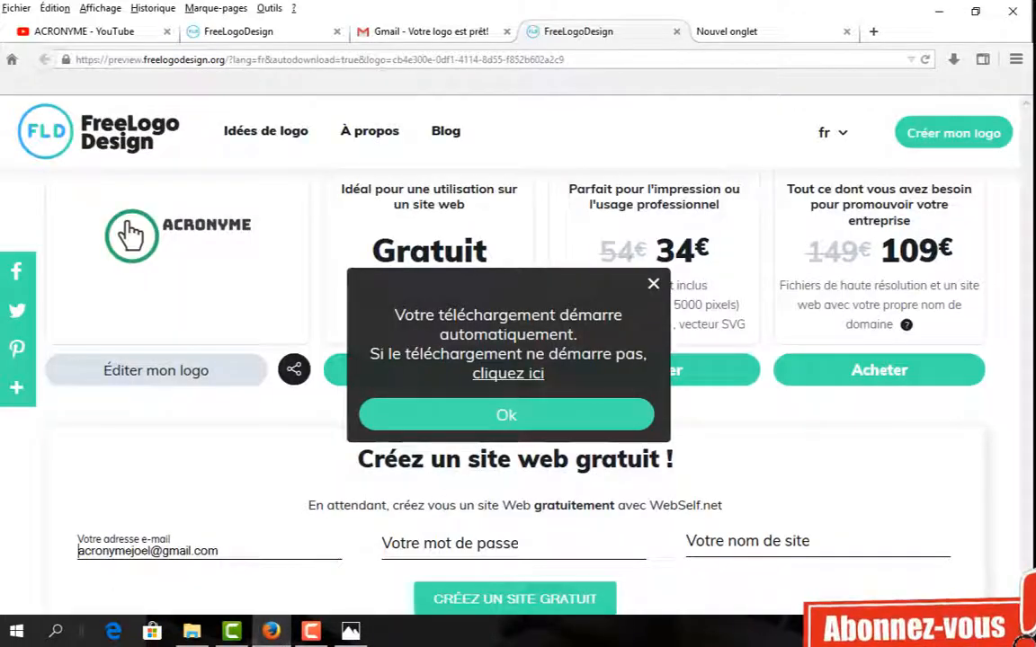
pyautogui.click(652, 285)
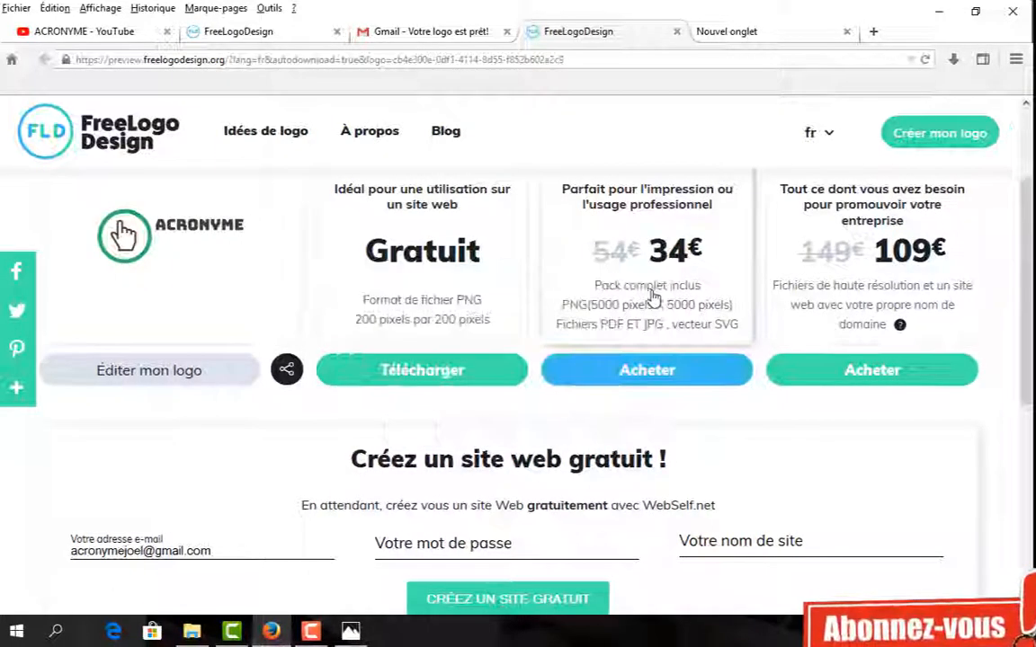
pyautogui.scroll(3, 518, 360)
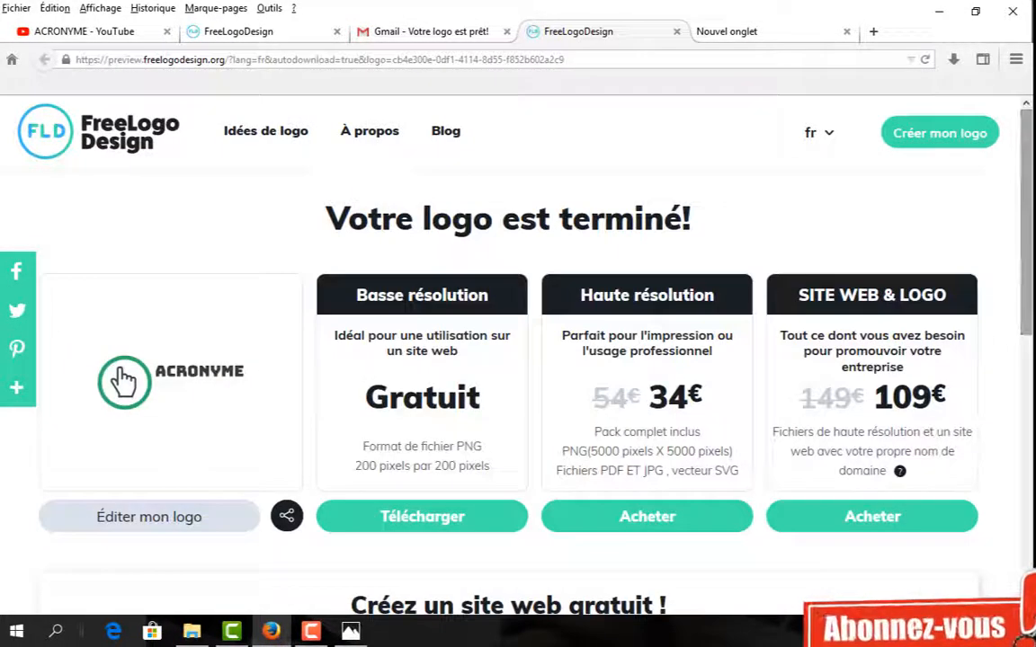